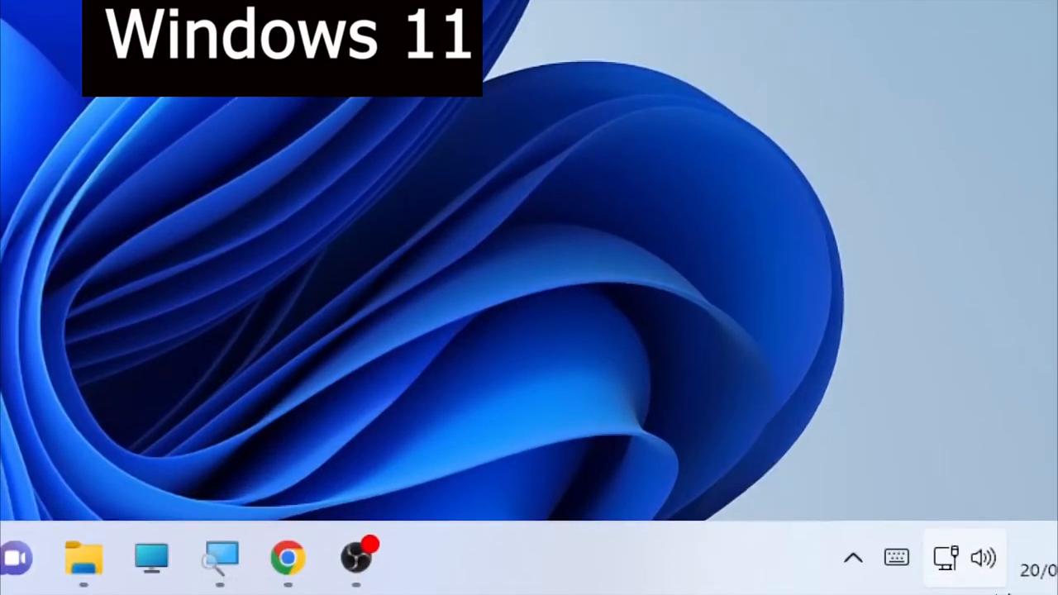
Open Sound settings from the volume icon's right-click menu in the system tray.
right_click(988, 561)
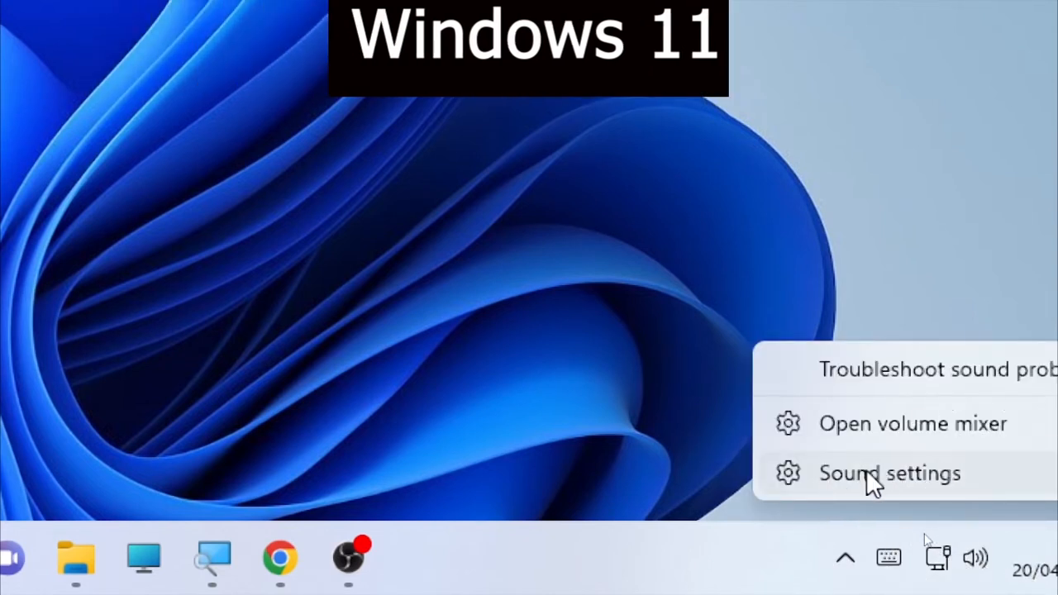
left_click(907, 473)
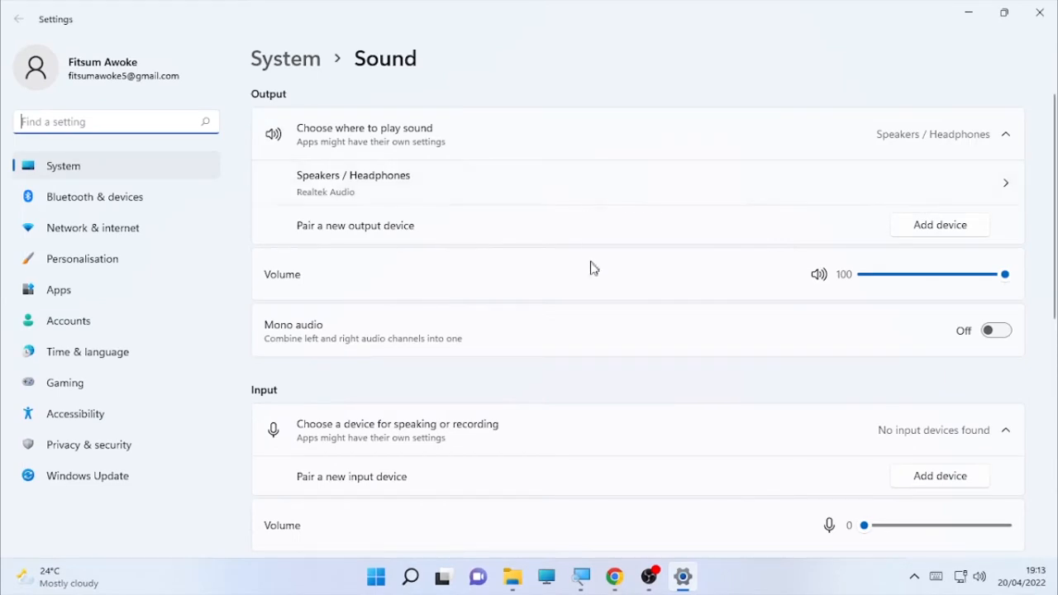
In Speakers / Headphones properties, set the left channel to 82 and keep the right channel at 100.
left_click(1008, 193)
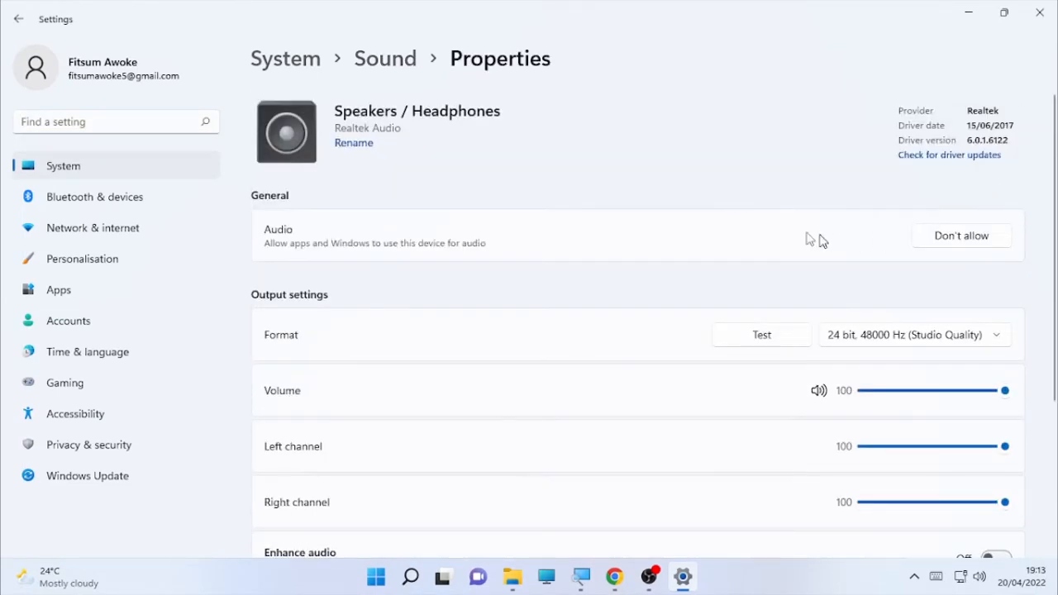
scroll(727, 416, "down", 3)
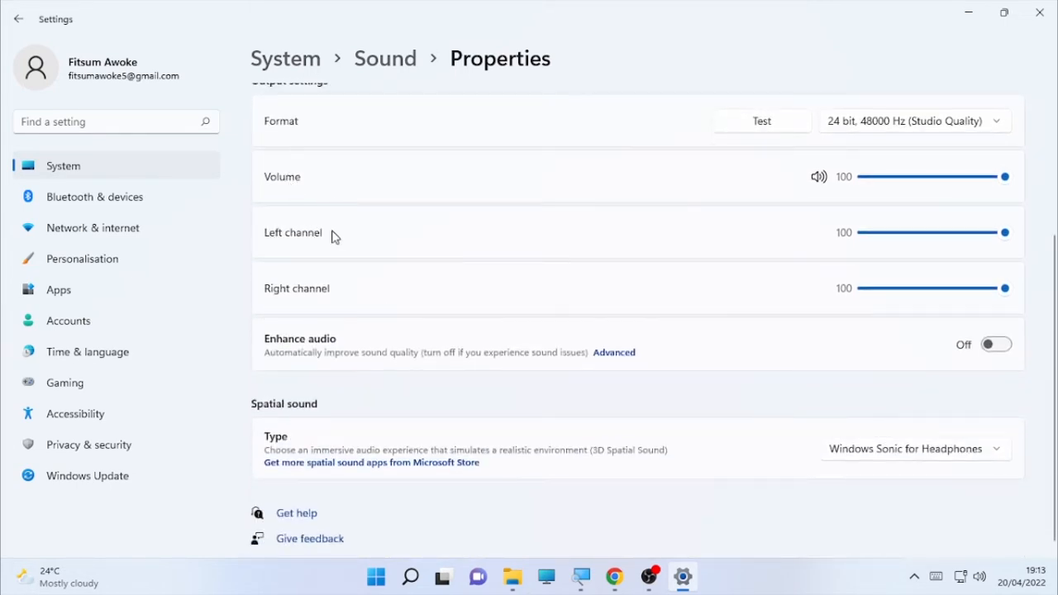
left_click_drag(926, 234, 980, 248)
left_click_drag(1007, 296, 1047, 295)
scroll(798, 164, "up", 3)
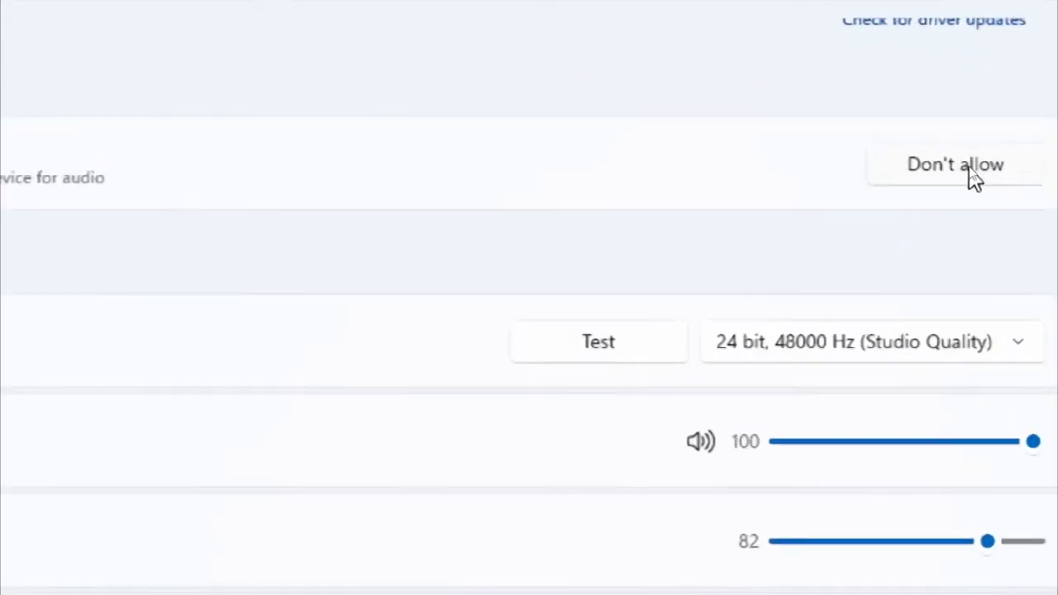
Switch the headphones' Audio setting to Don't allow, confirm it, then set it back to Allow.
left_click(995, 182)
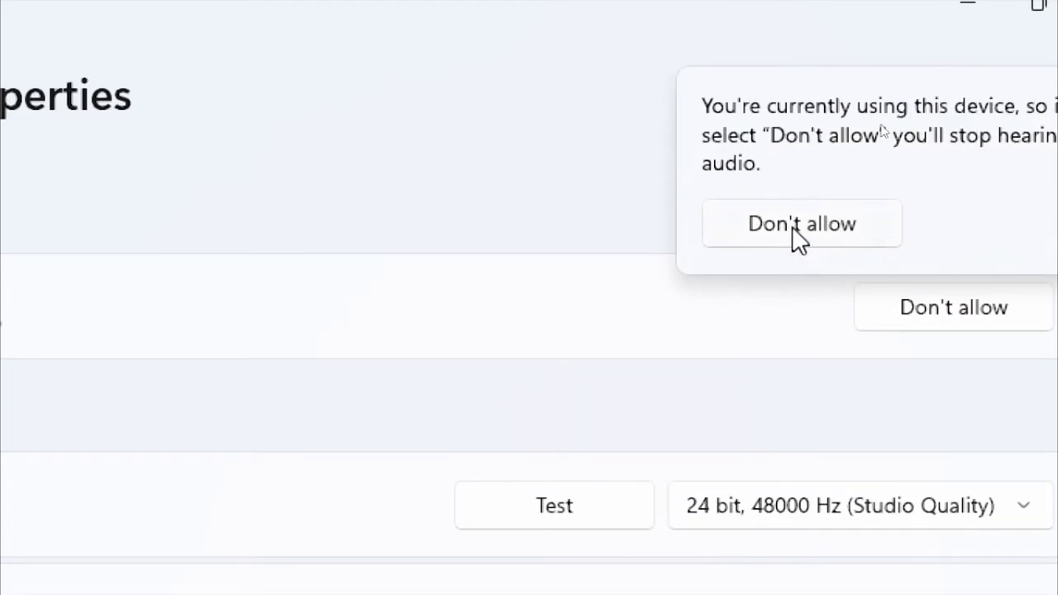
left_click(794, 226)
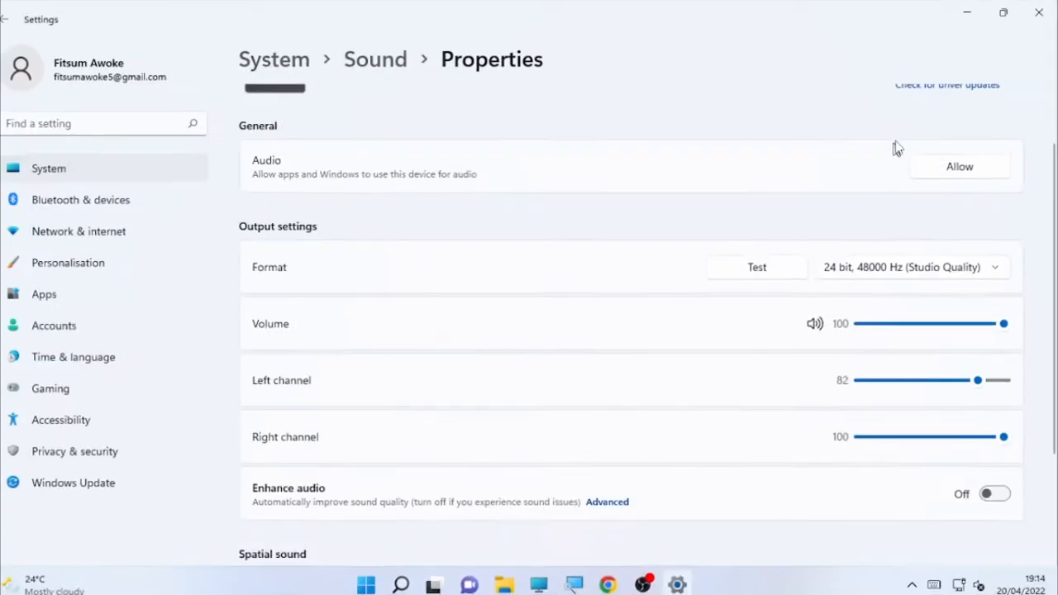
left_click(966, 169)
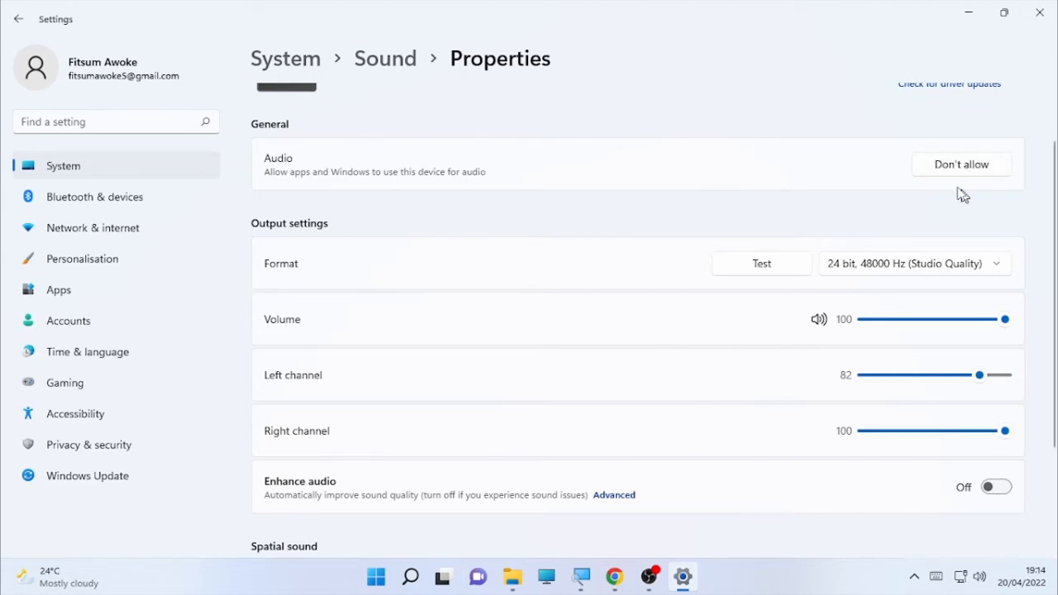
scroll(563, 142, "up", 2)
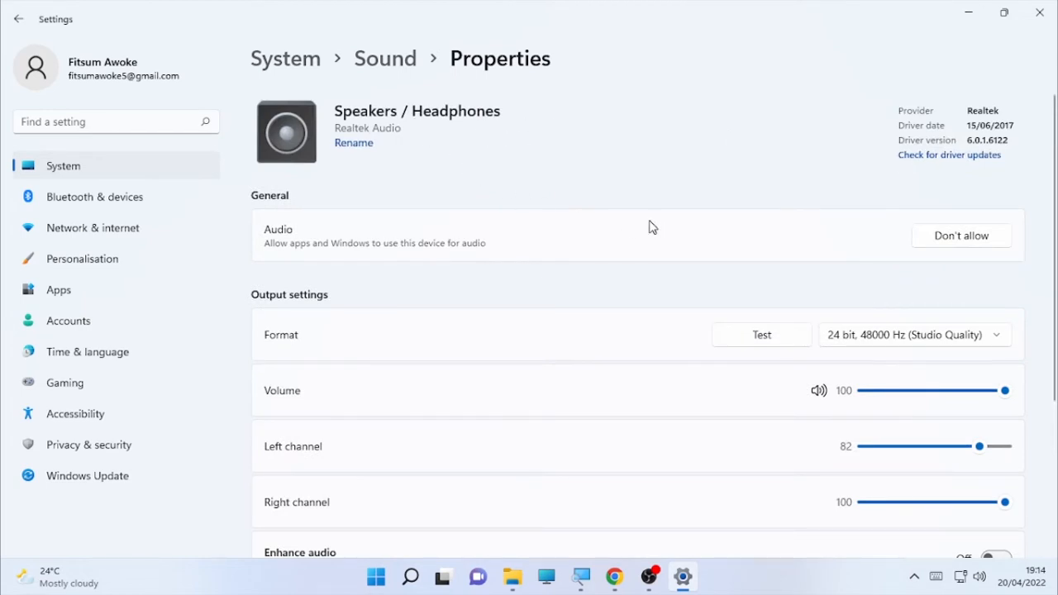
scroll(633, 329, "down", 3)
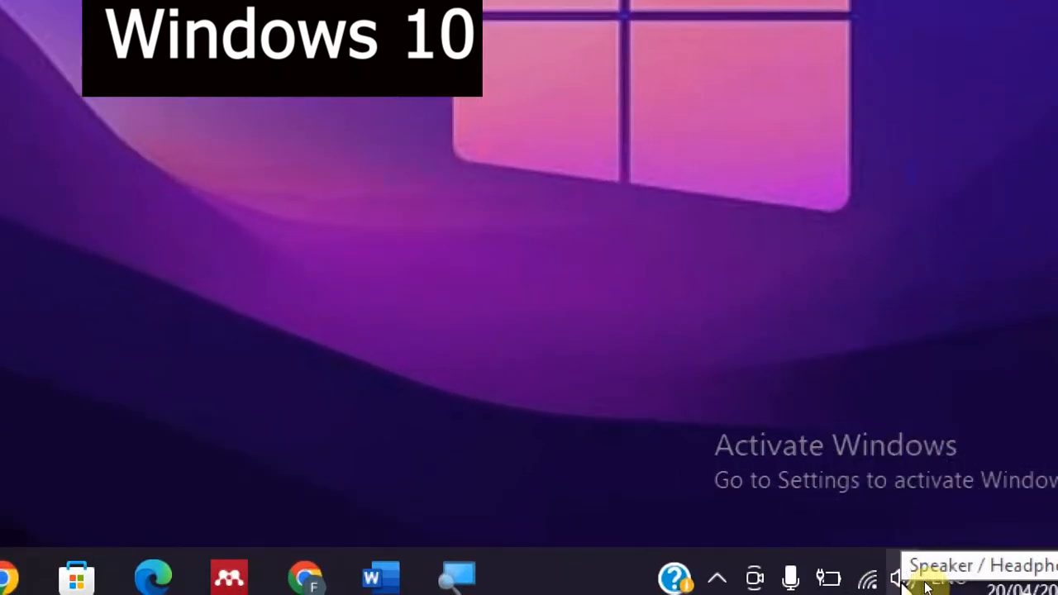
From the tray's Open Sound settings, choose Speaker / Headphone (Realtek(R) Audio) as the output device.
right_click(927, 583)
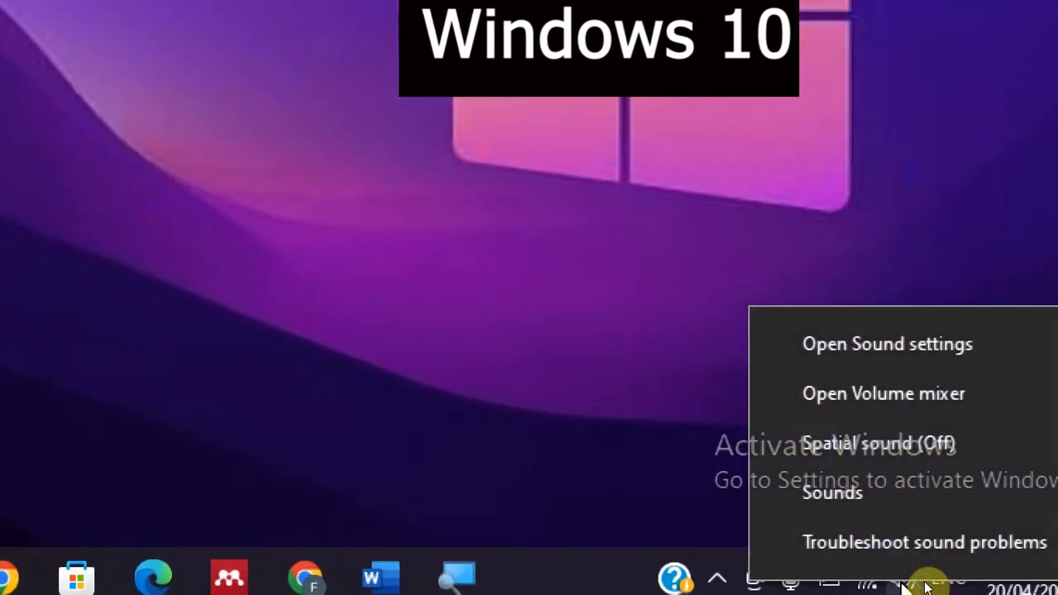
left_click(899, 348)
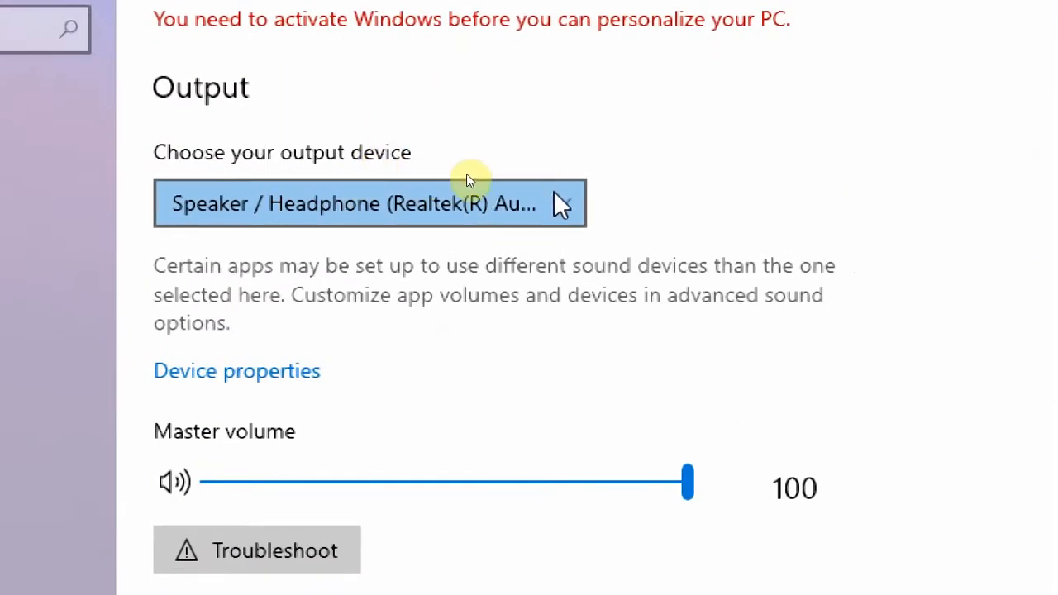
left_click(468, 181)
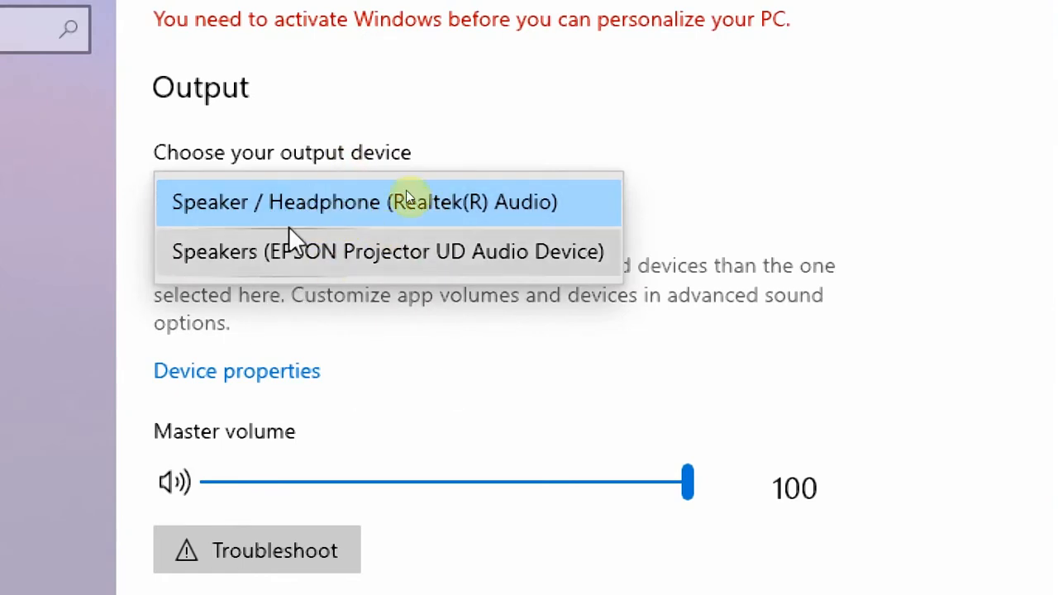
left_click(521, 201)
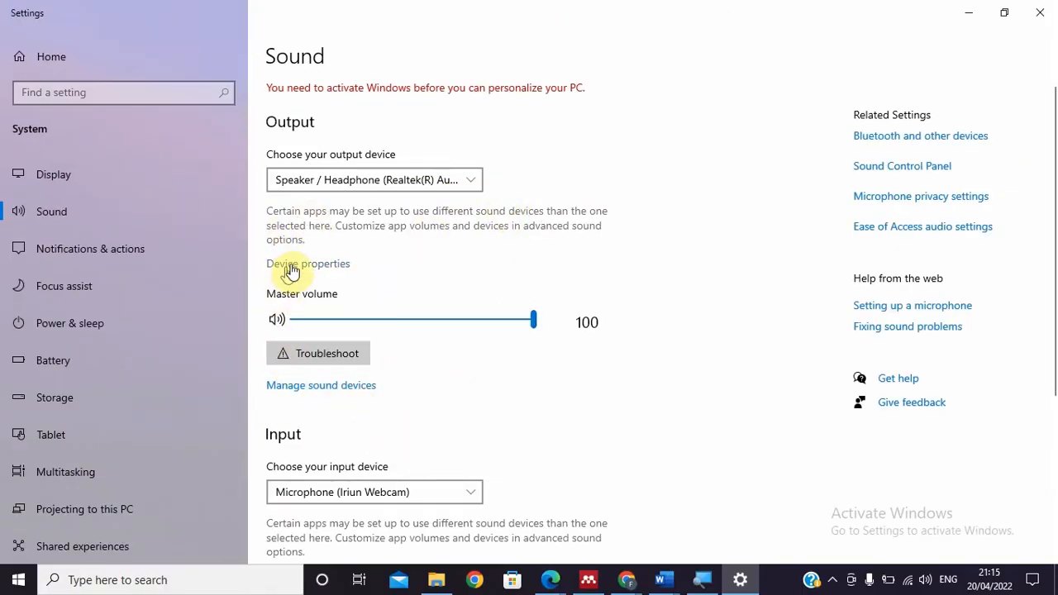
In Manage sound devices, play the test sound twice through Speaker / Headphone.
left_click(316, 386)
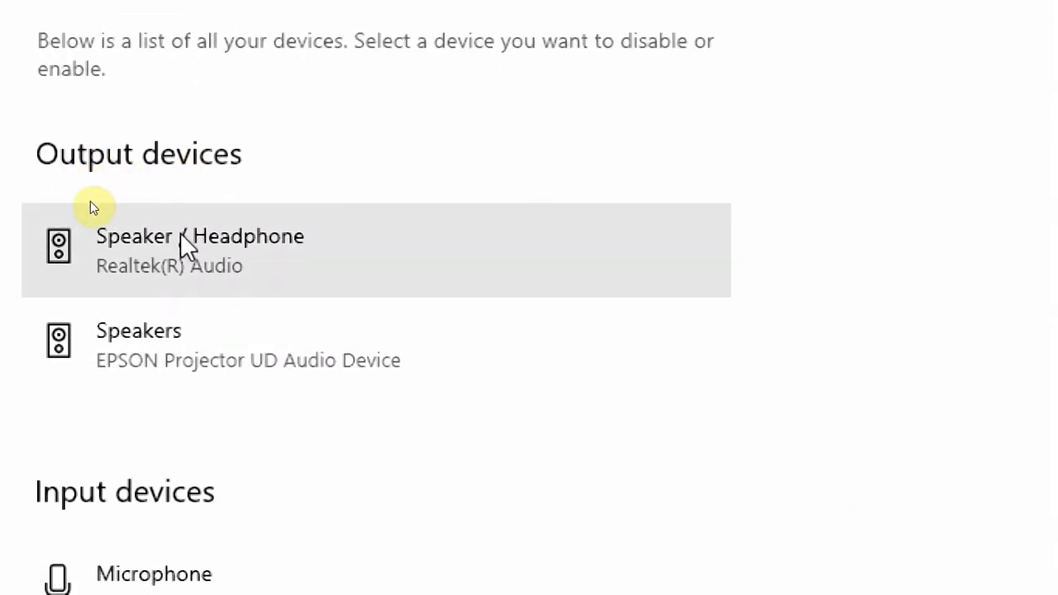
left_click(184, 240)
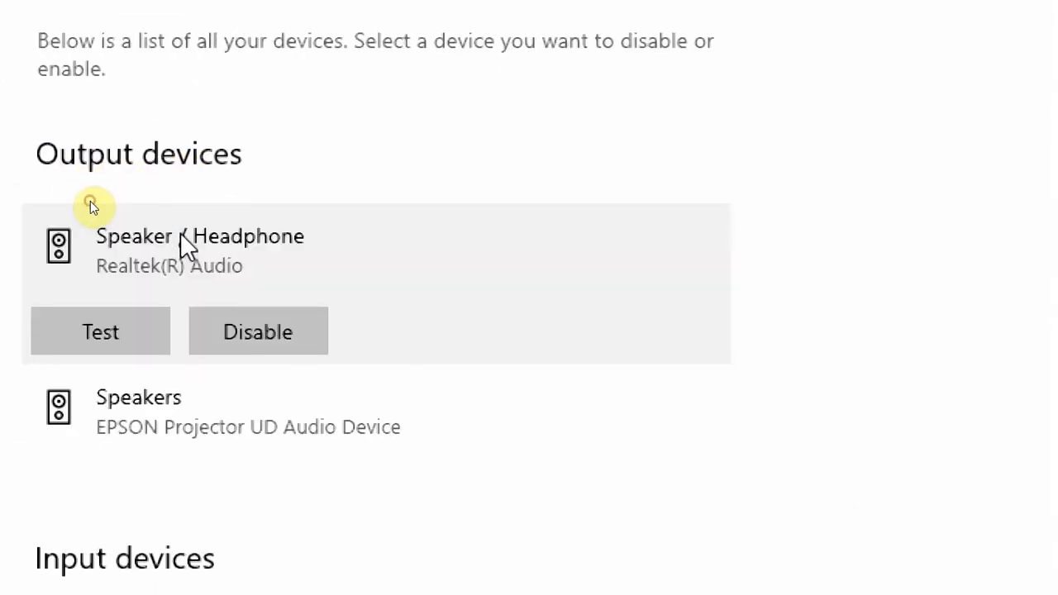
left_click(108, 345)
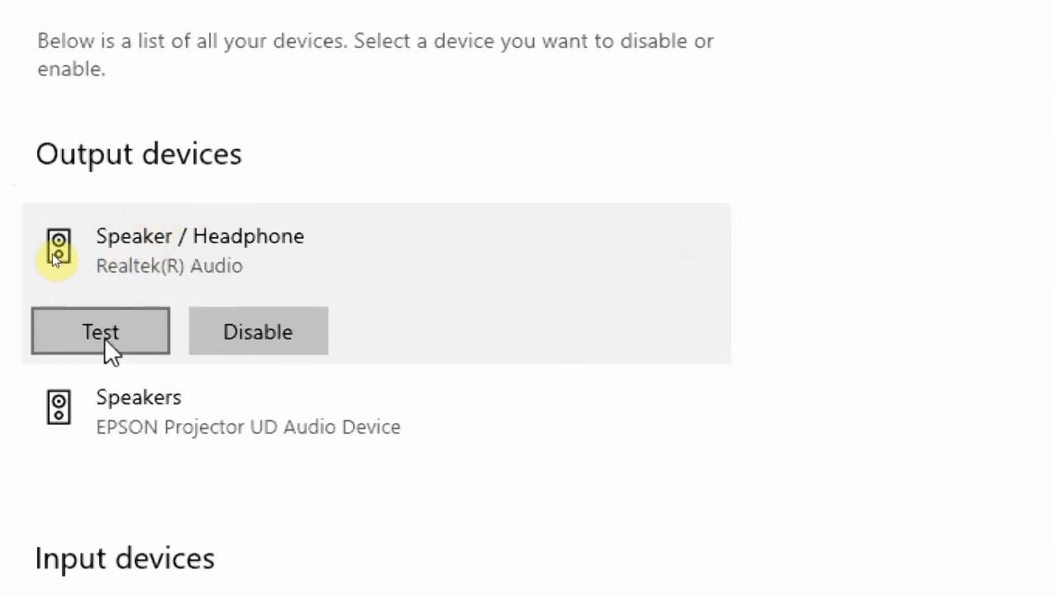
left_click(105, 339)
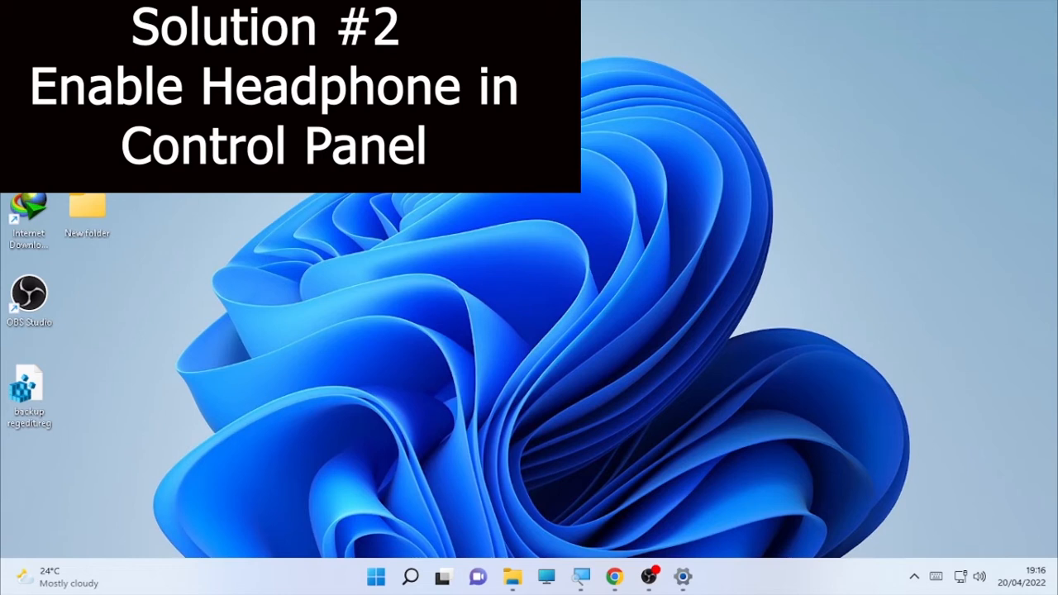
Search Windows for 'control panel' and open the Control Panel result.
left_click(418, 584)
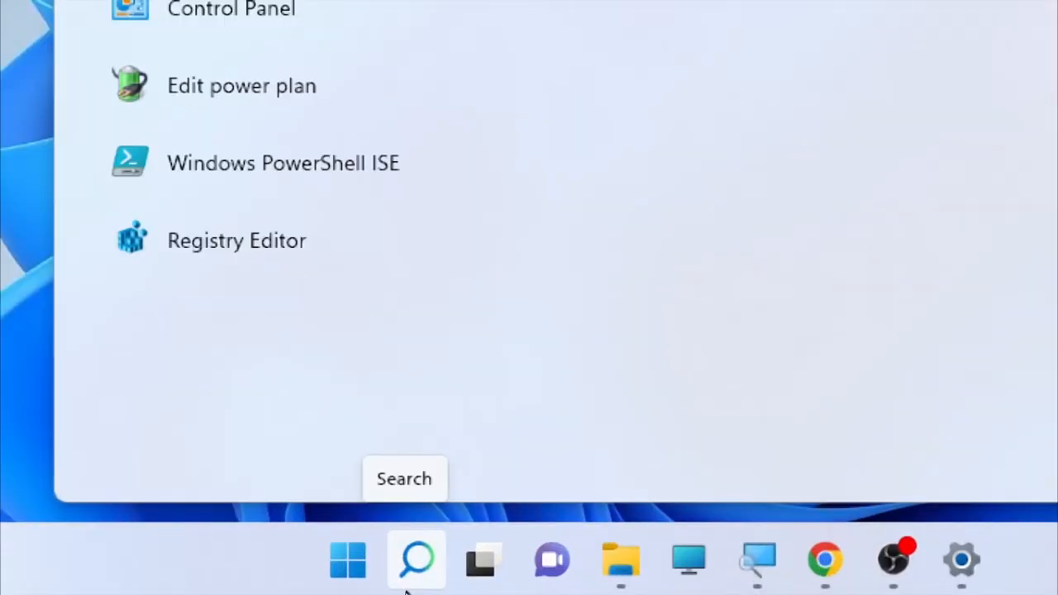
left_click(410, 584)
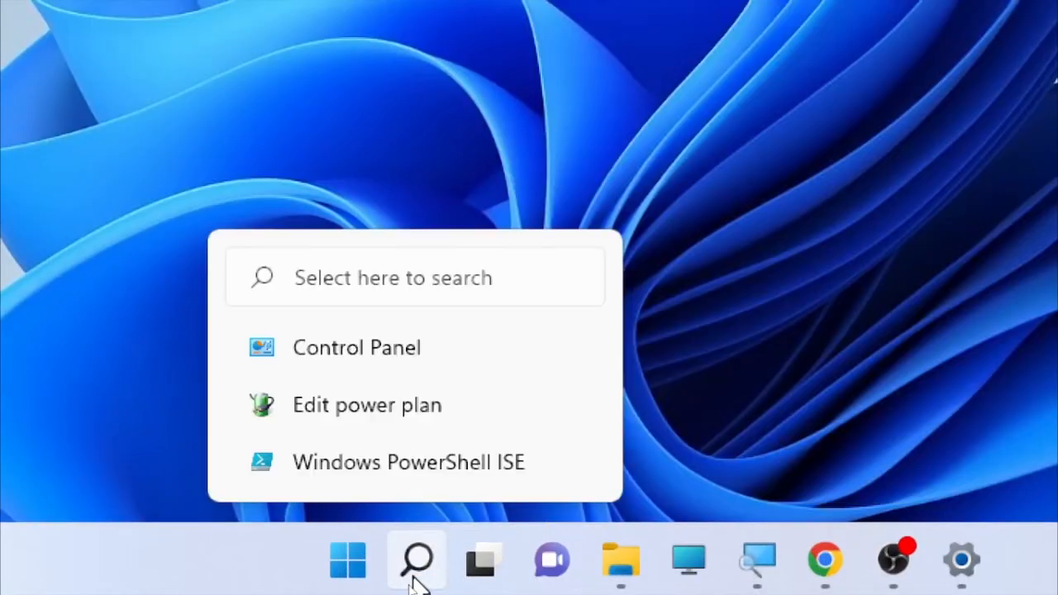
left_click(411, 585)
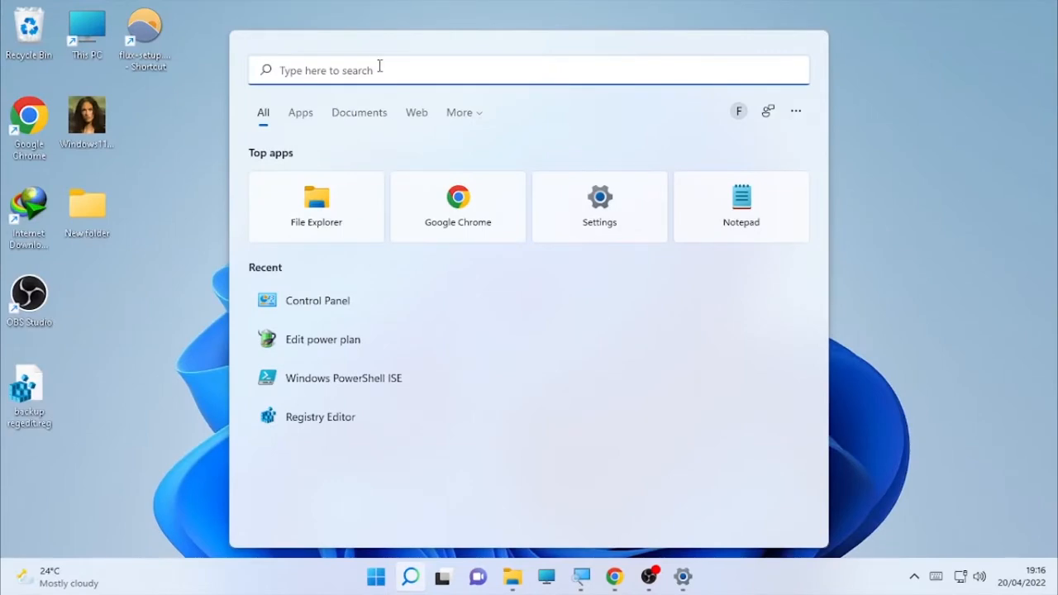
left_click(381, 66)
type("control")
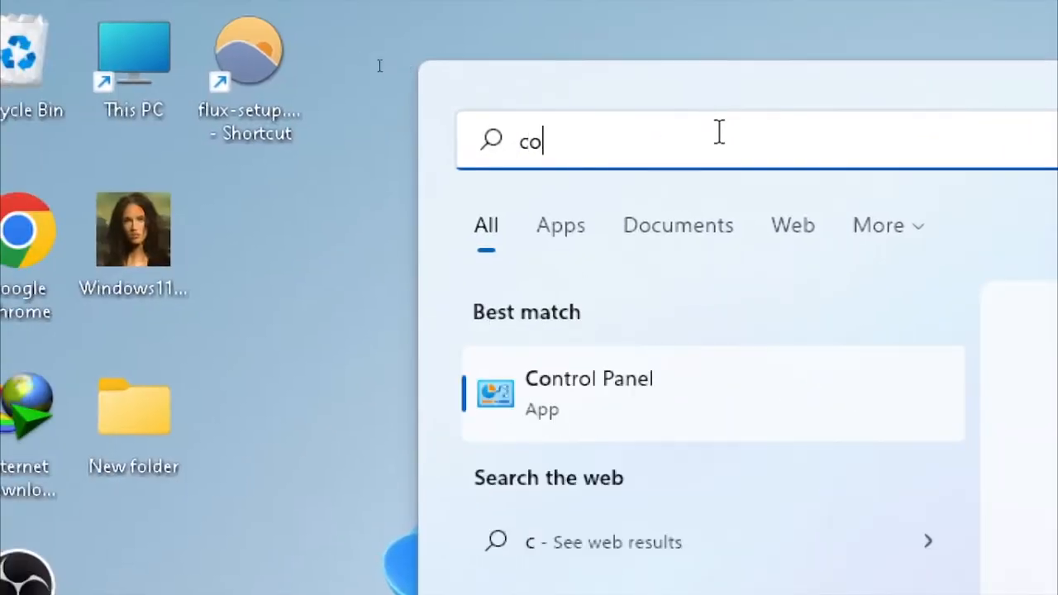
type(" panel")
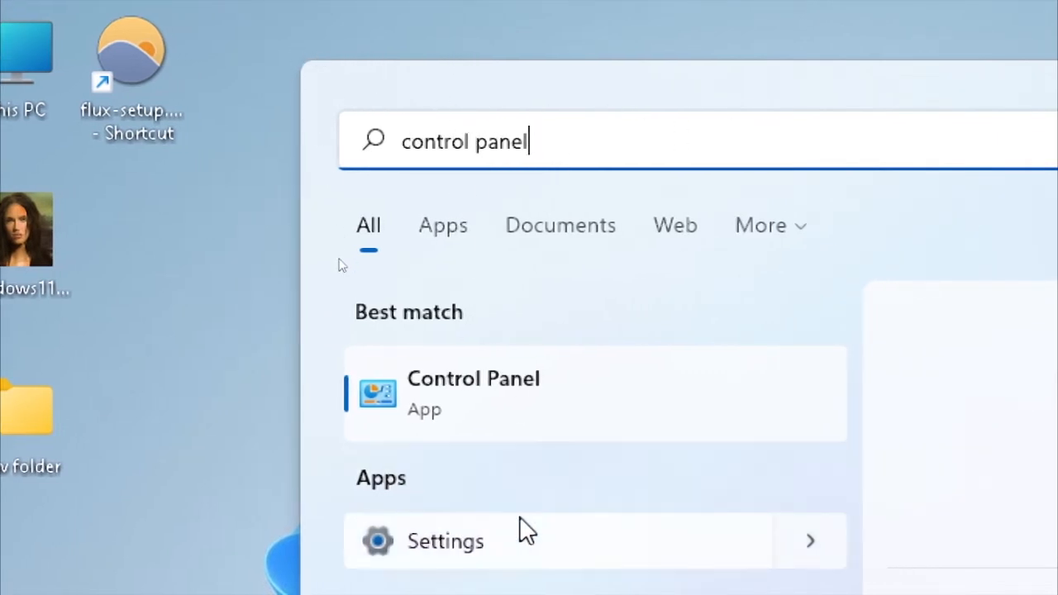
left_click(512, 392)
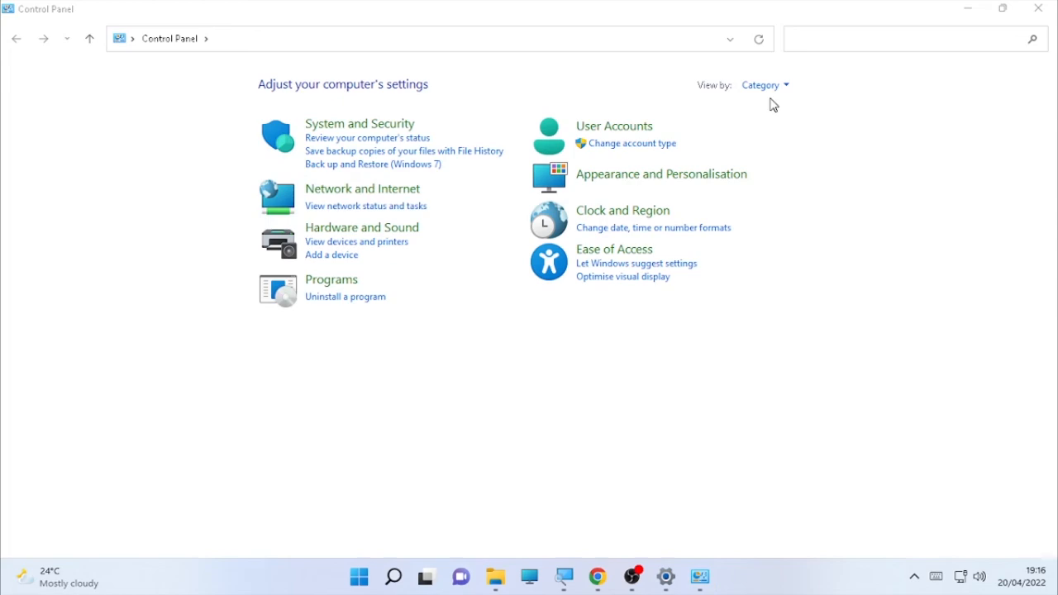
Switch View by to Large icons and back to Category, then open Hardware and Sound > Sound.
left_click(784, 85)
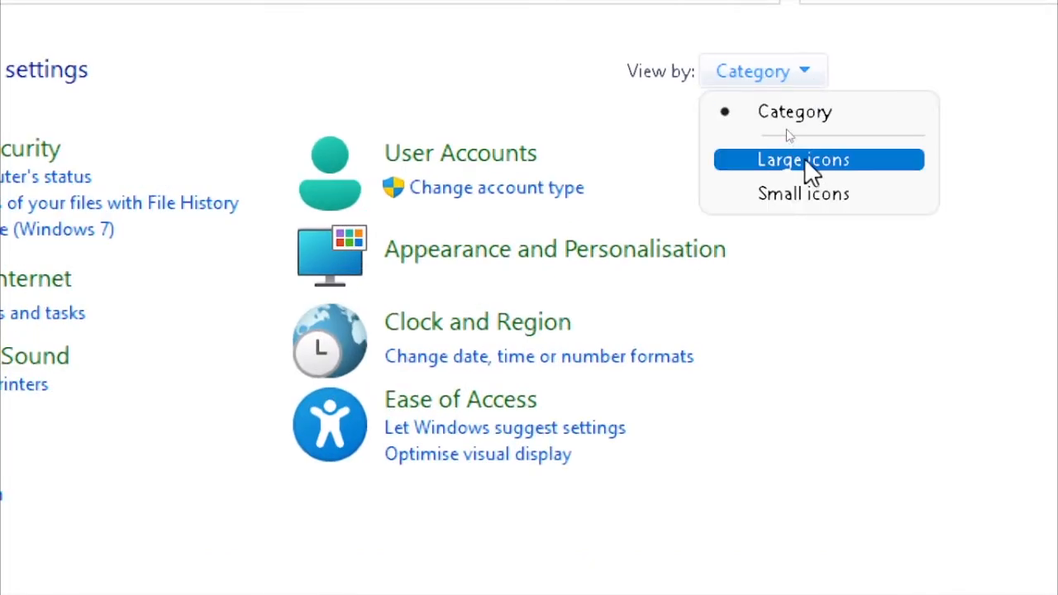
left_click(807, 161)
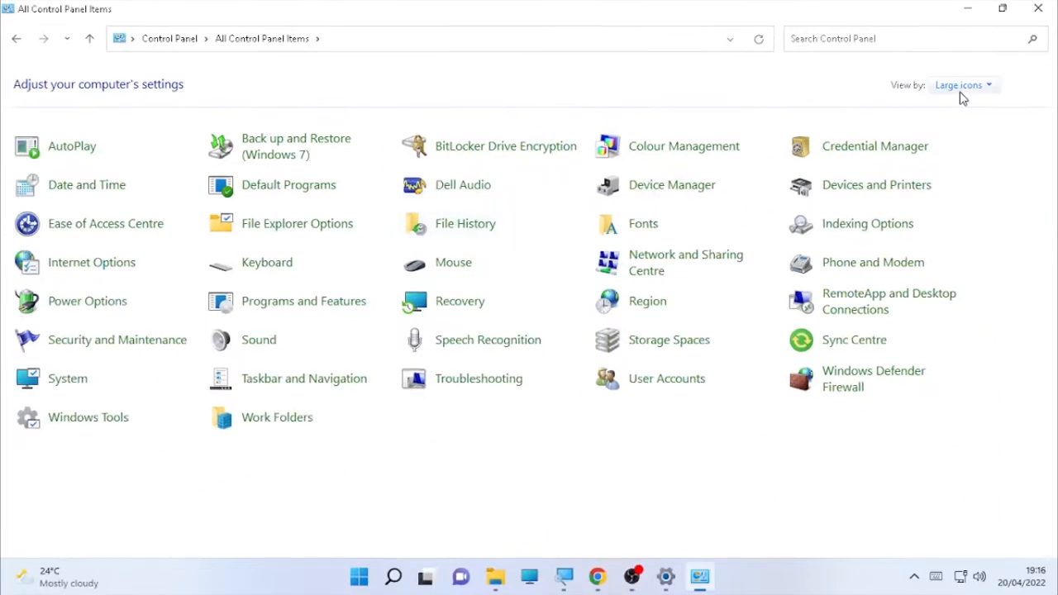
left_click(977, 89)
left_click(972, 104)
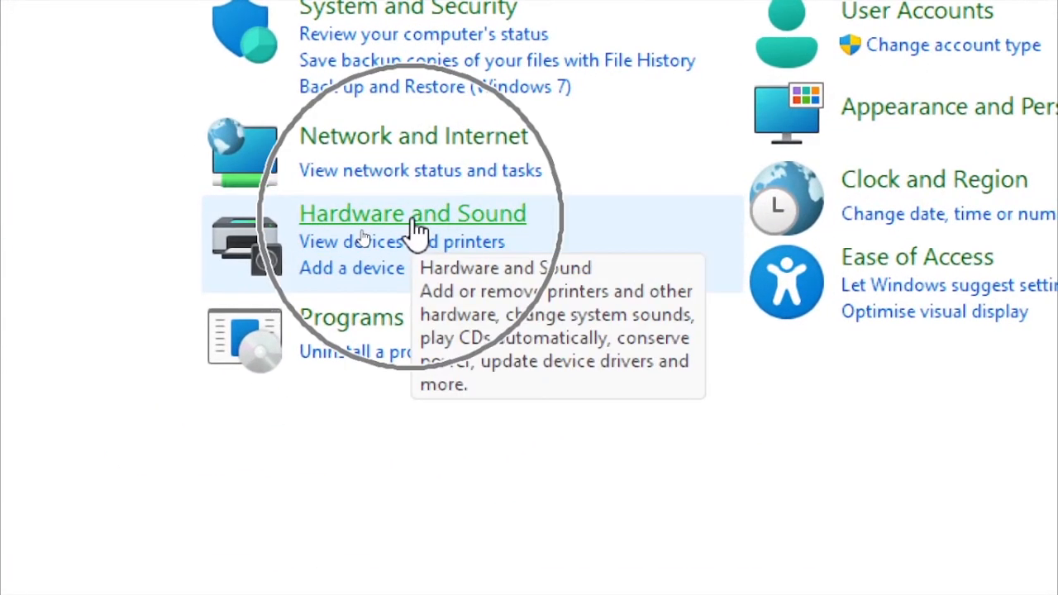
left_click(417, 228)
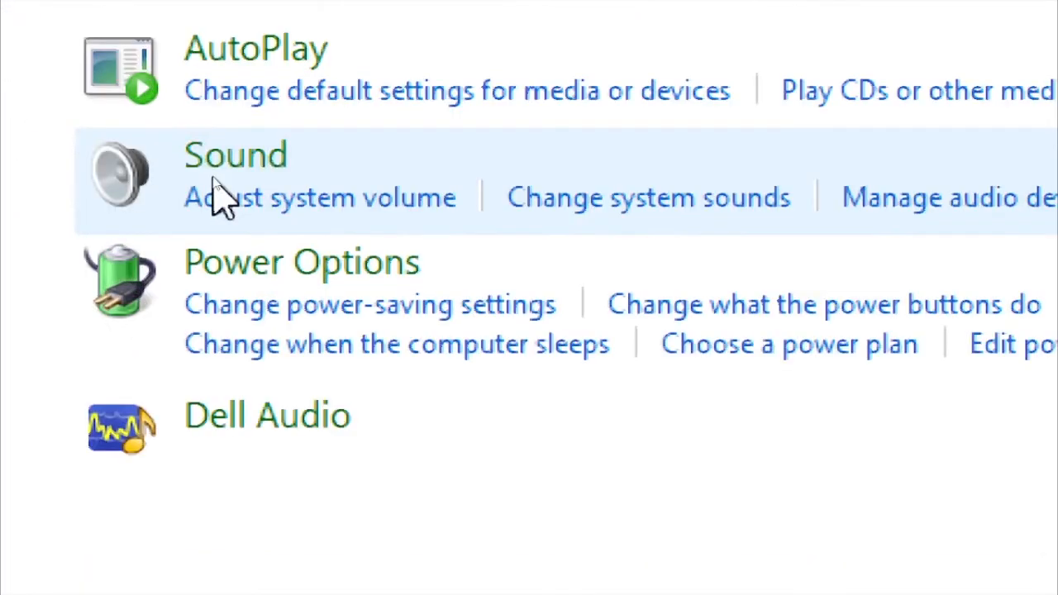
left_click(261, 165)
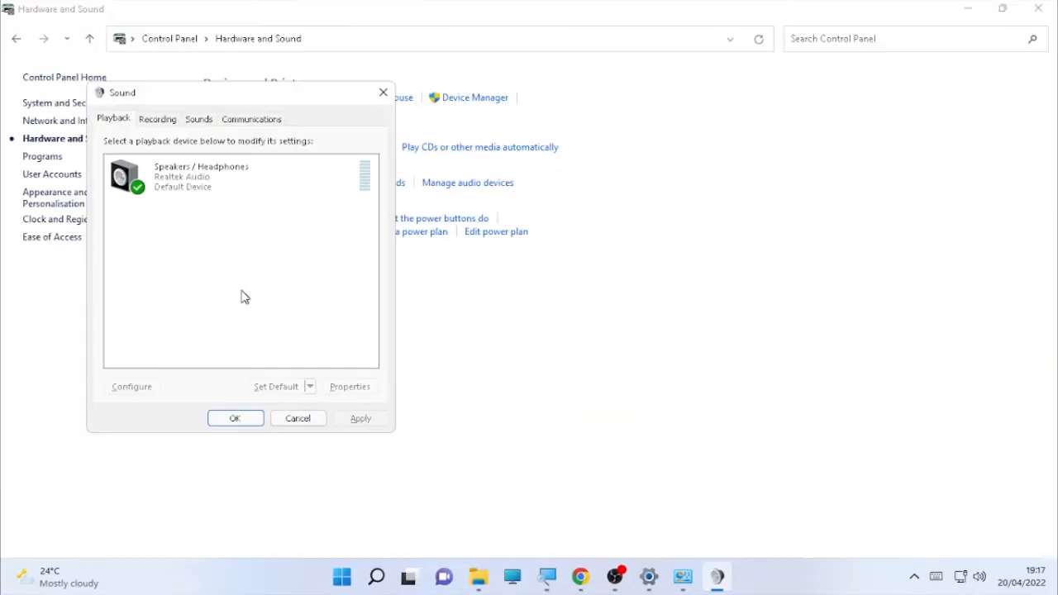
Disable and re-enable the Speakers / Headphones playback device, then close Sound and Control Panel.
left_click(122, 180)
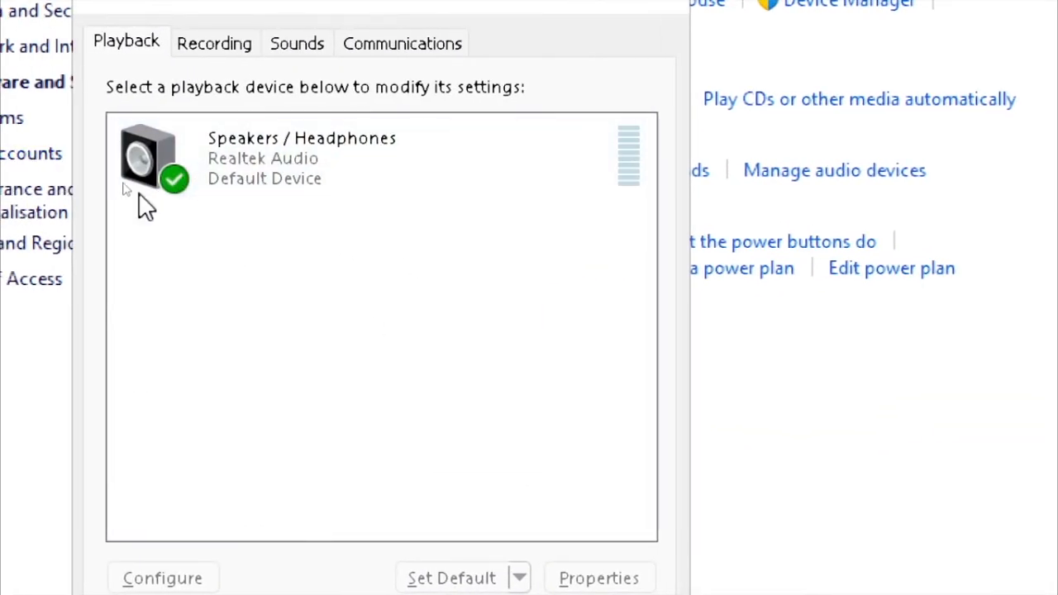
left_click(245, 152)
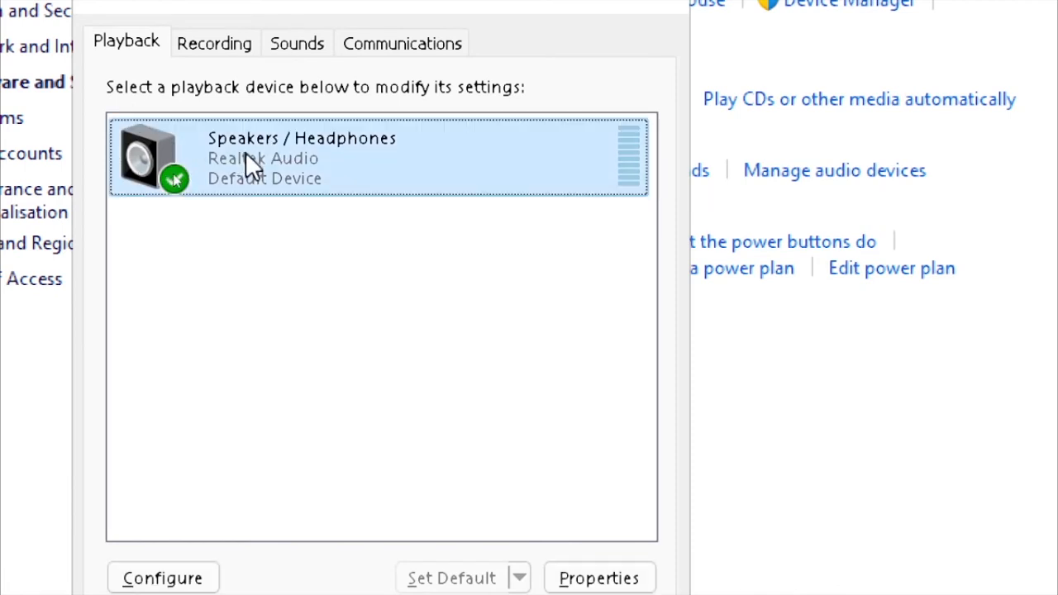
right_click(246, 152)
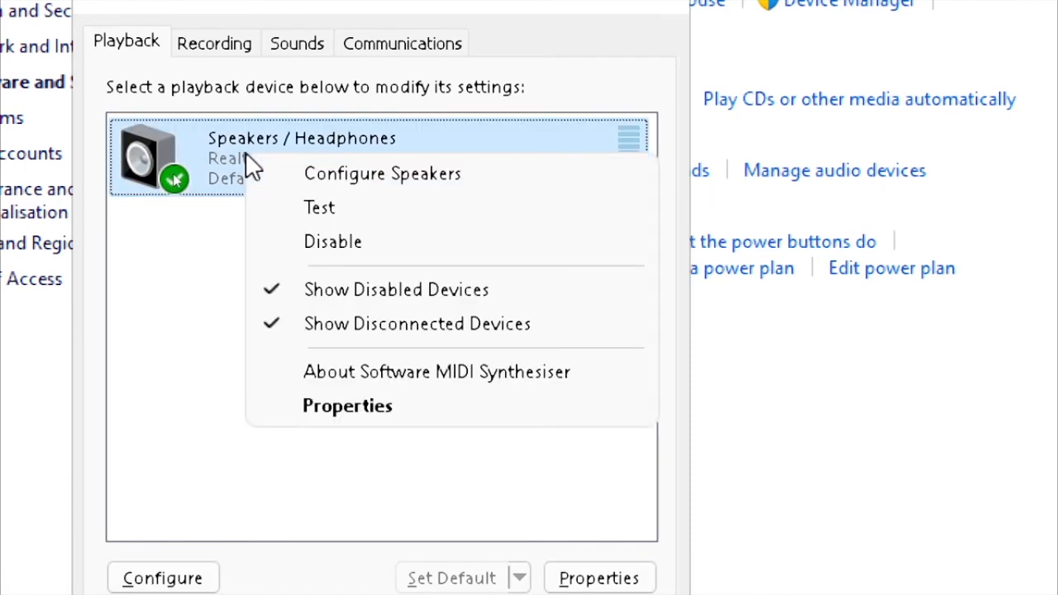
left_click(347, 243)
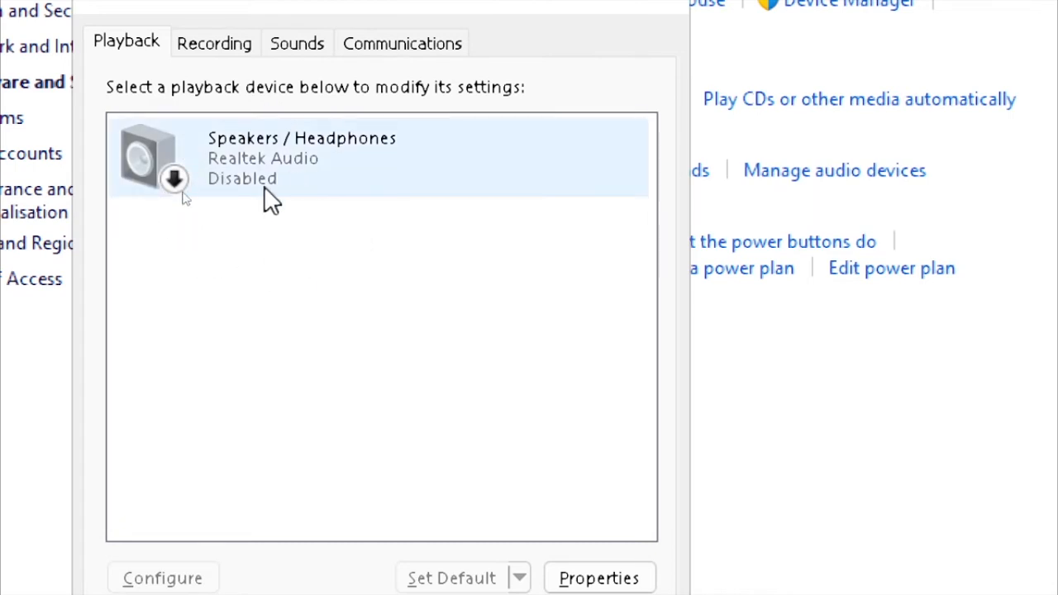
right_click(246, 156)
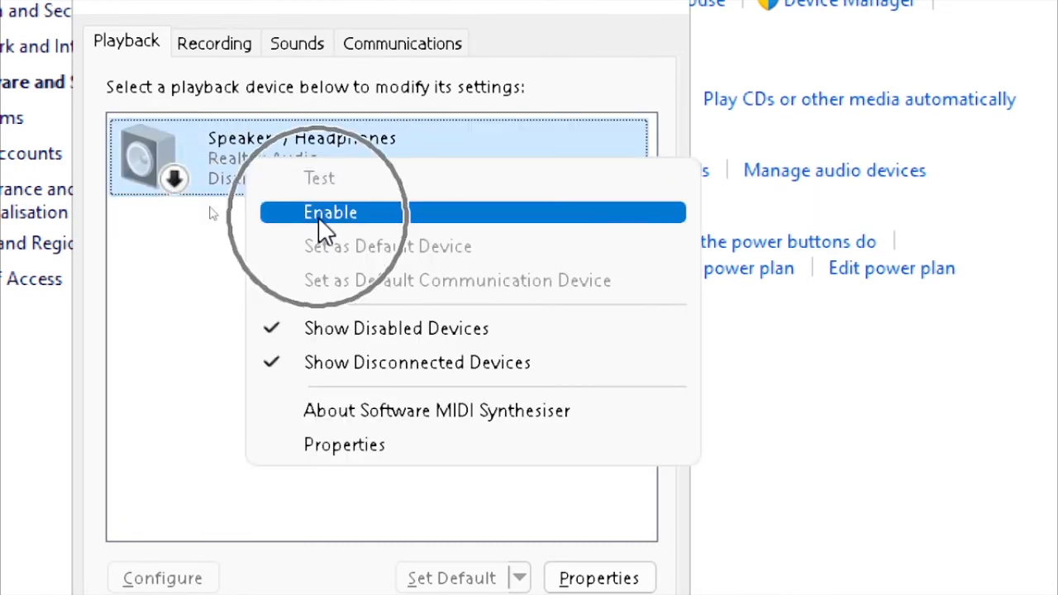
left_click(324, 228)
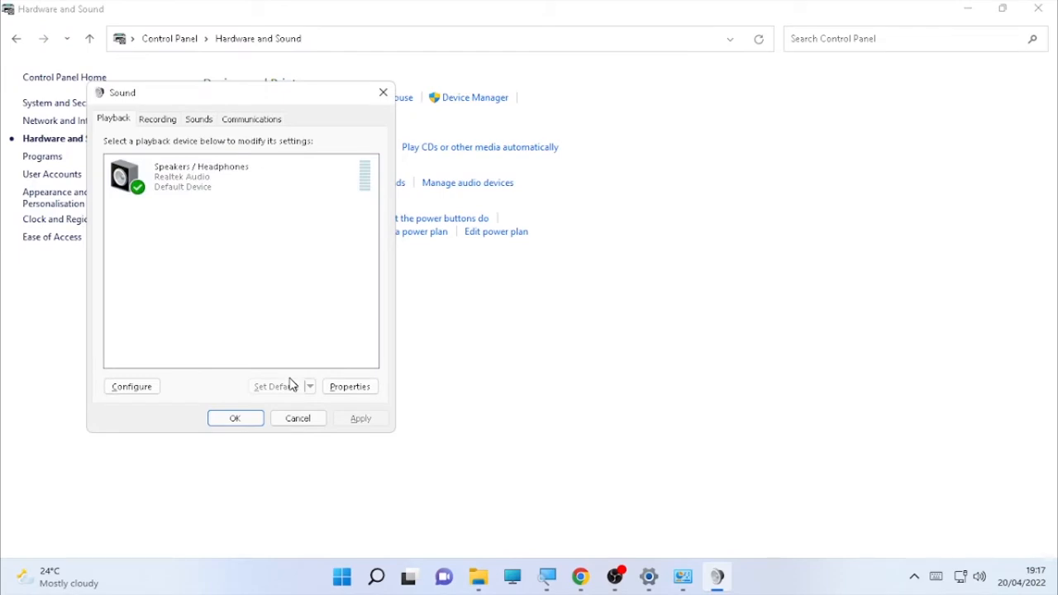
left_click(235, 420)
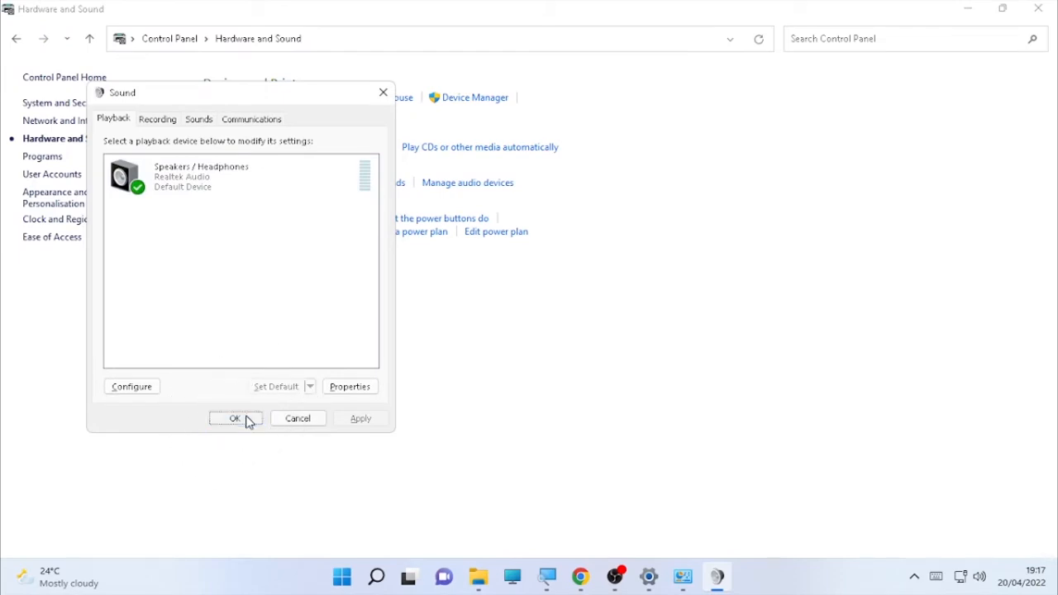
left_click(1040, 7)
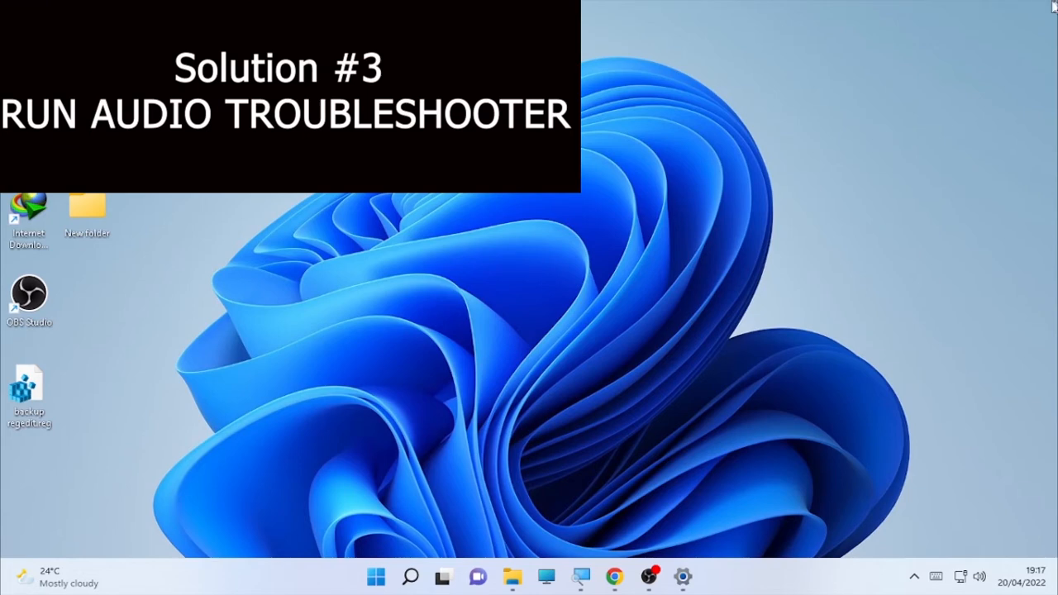
Search 'troubleshoot' and open Troubleshoot settings' list of other troubleshooters.
left_click(410, 577)
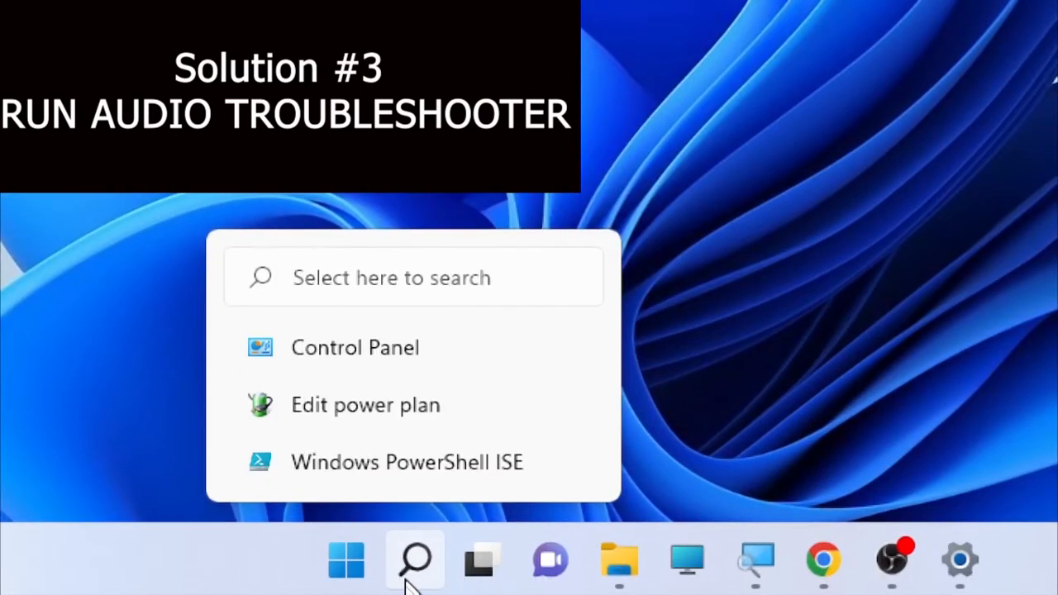
left_click(410, 577)
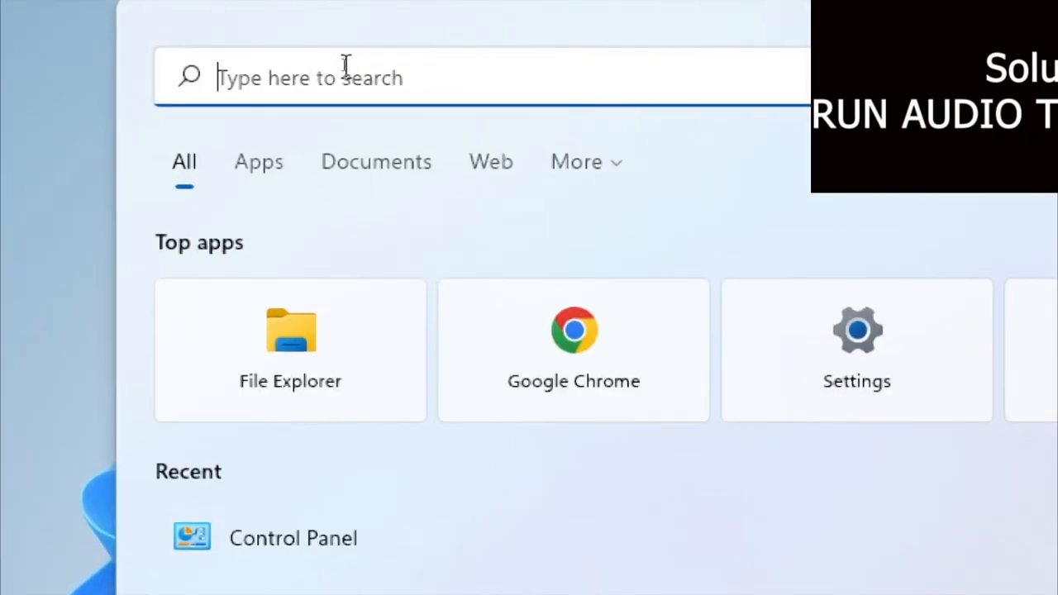
type("troub")
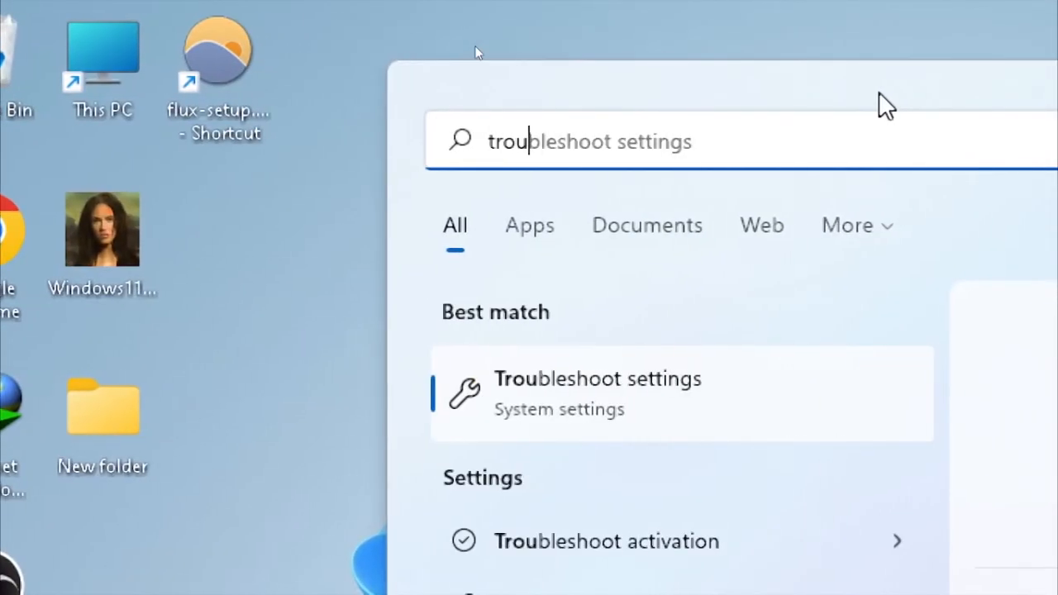
type("leshoot")
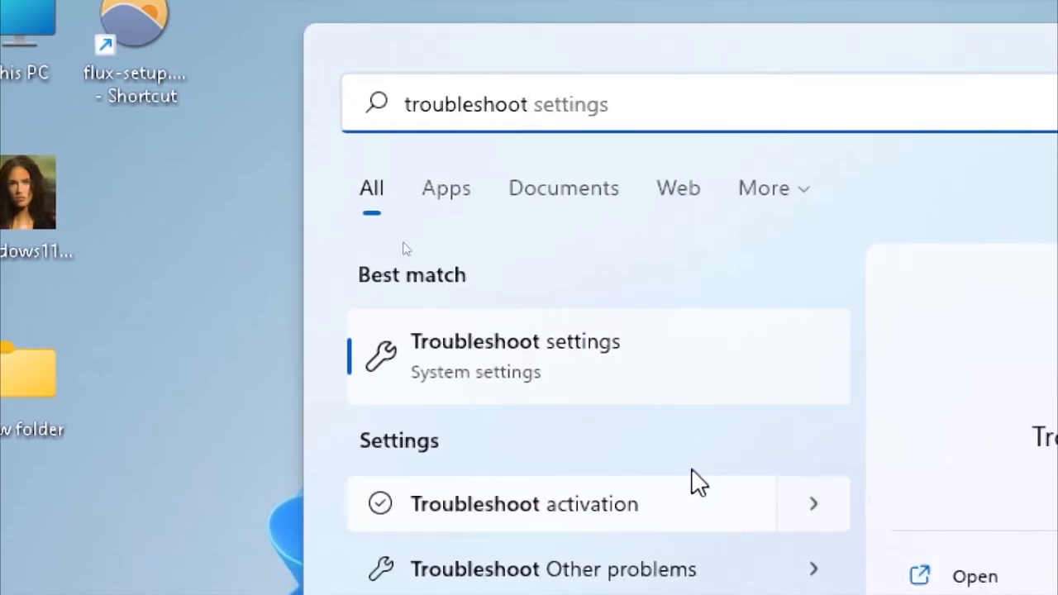
left_click(504, 378)
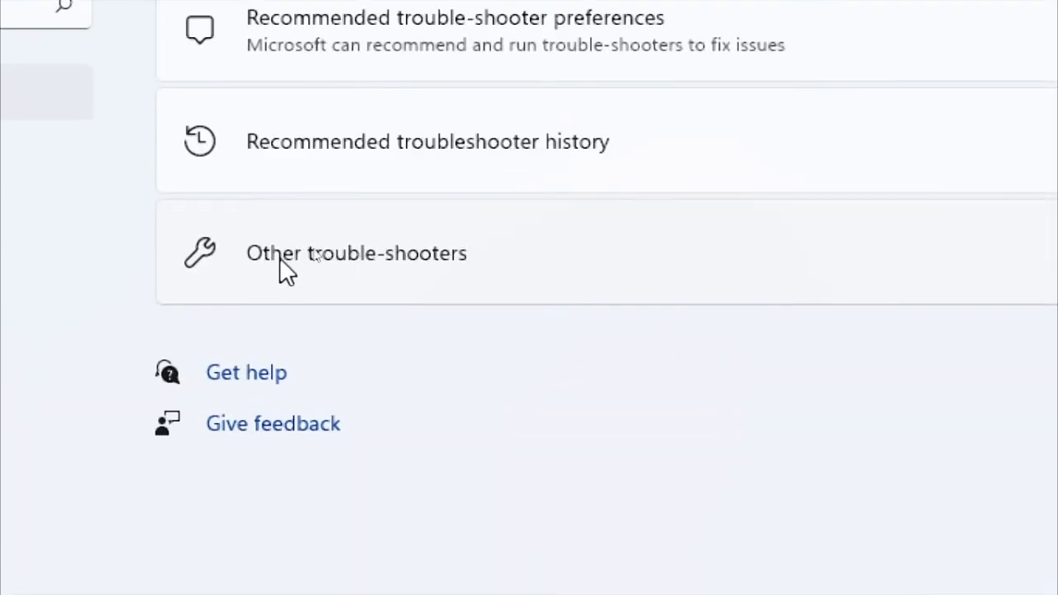
left_click(324, 247)
left_click(324, 246)
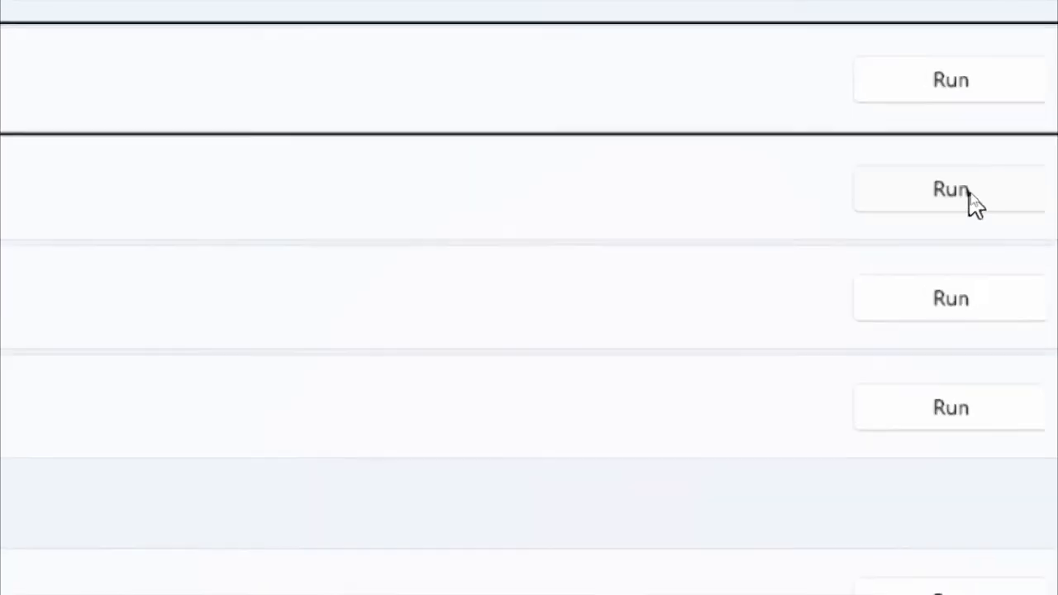
Run Playing Audio: decline enhancements, play test sounds, report nothing heard, and restart the PC.
left_click(973, 197)
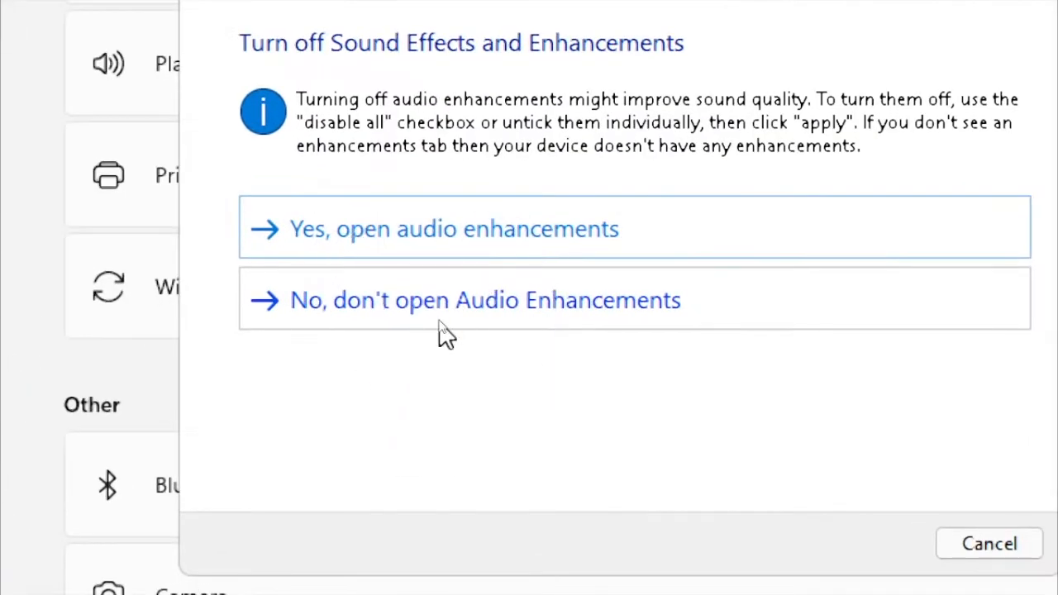
left_click(442, 323)
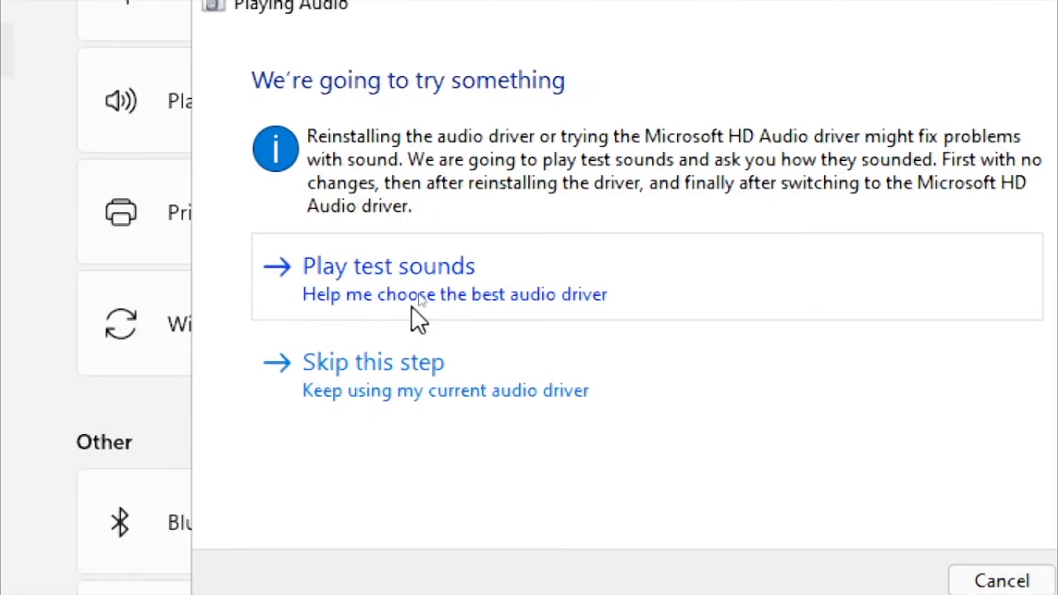
left_click(411, 305)
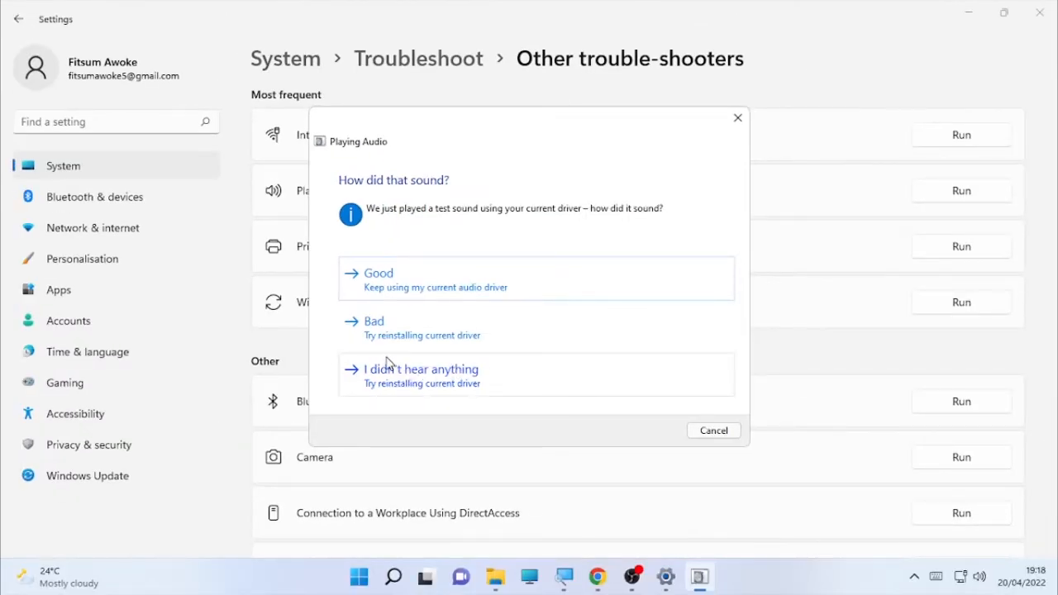
left_click(434, 376)
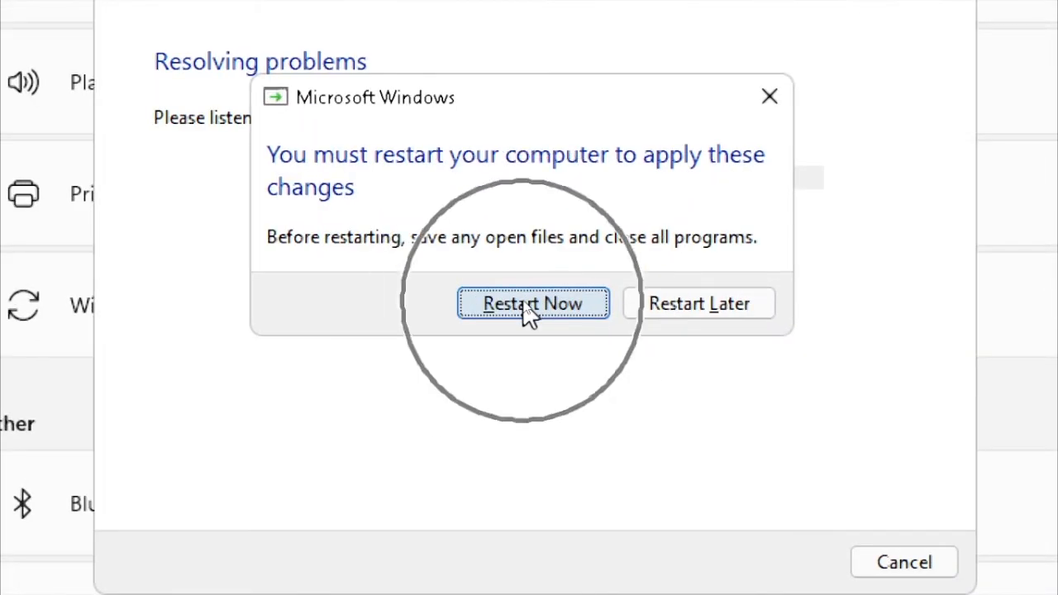
left_click(527, 301)
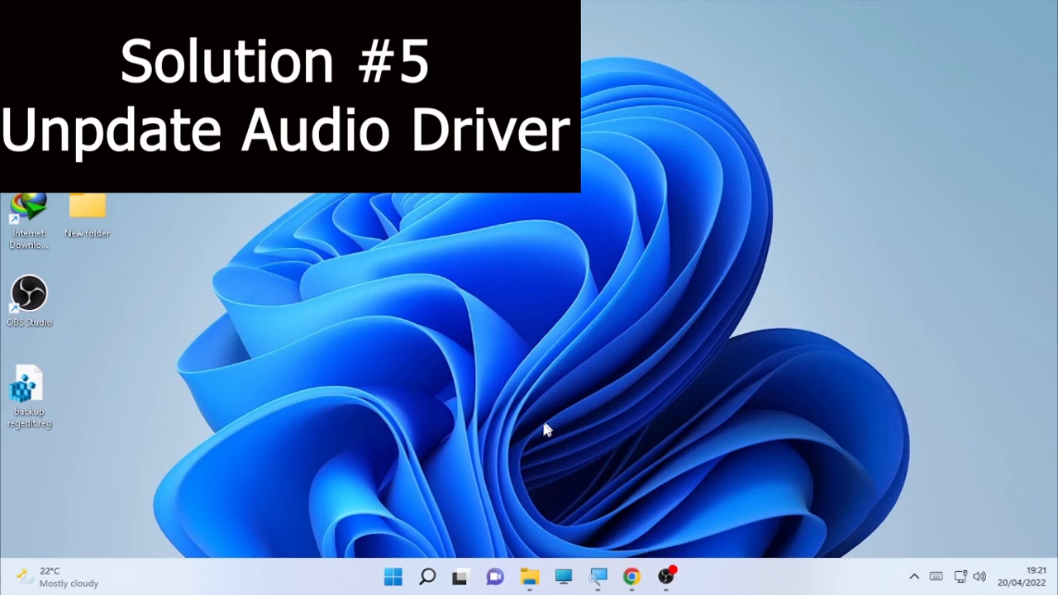
Open Device Manager via search, expand Sound, video and game controllers, and select Realtek Audio.
left_click(426, 579)
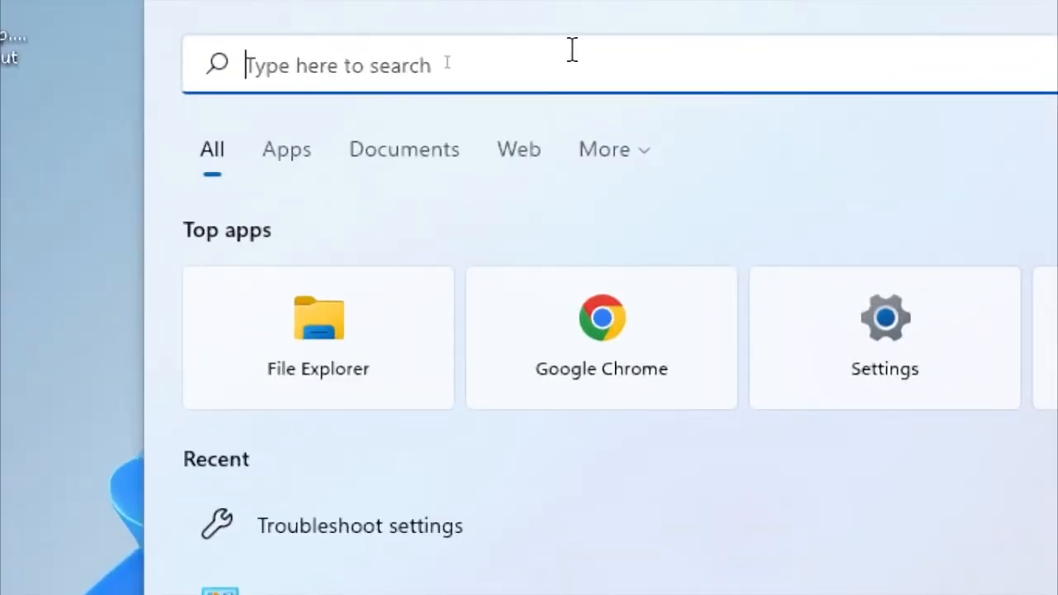
type("devic")
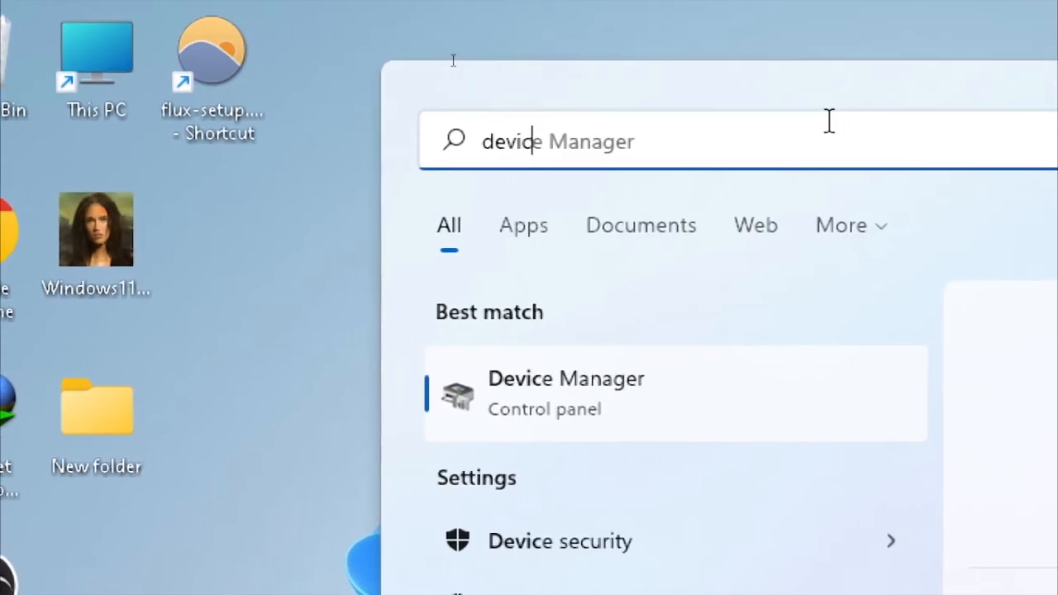
type("e manager")
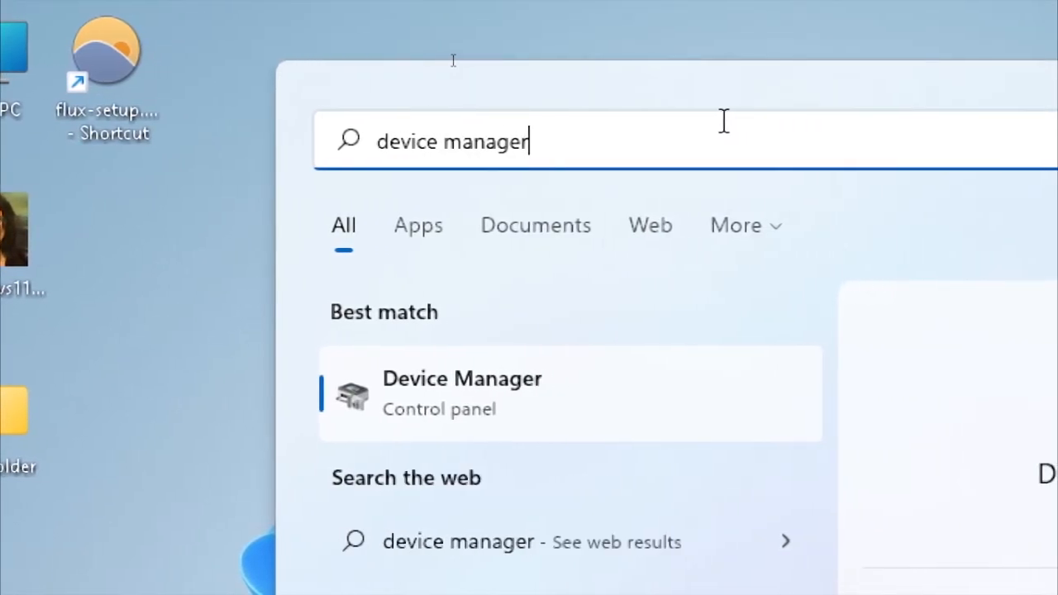
left_click(501, 398)
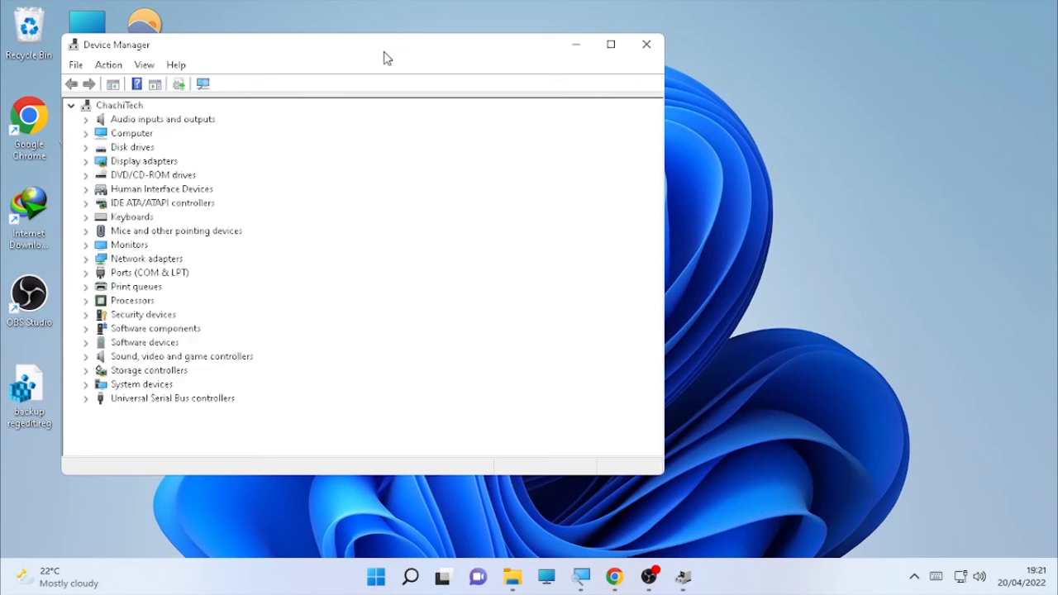
left_click_drag(384, 58, 581, 56)
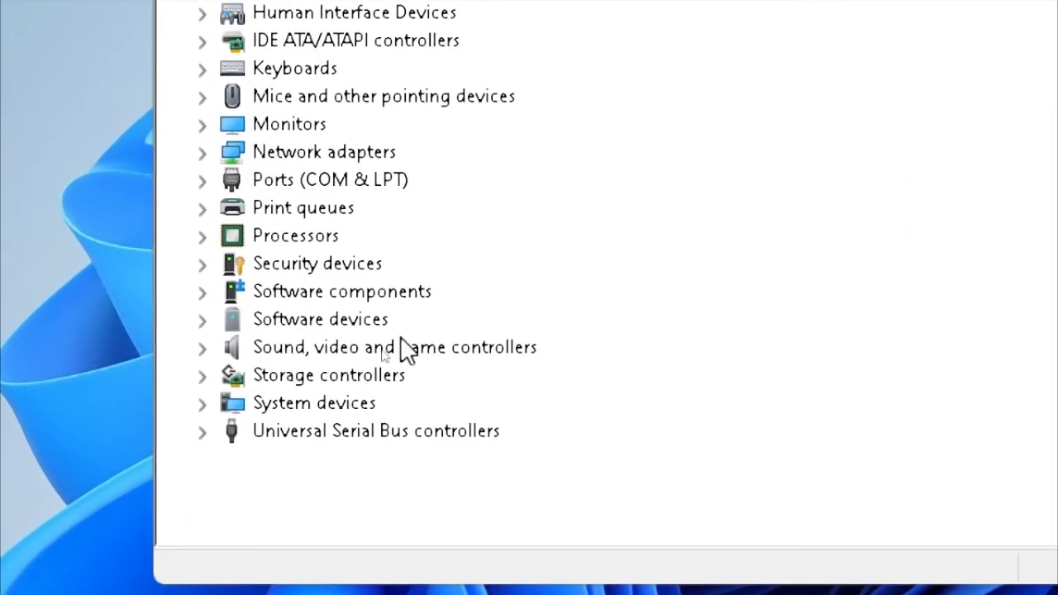
left_click(201, 348)
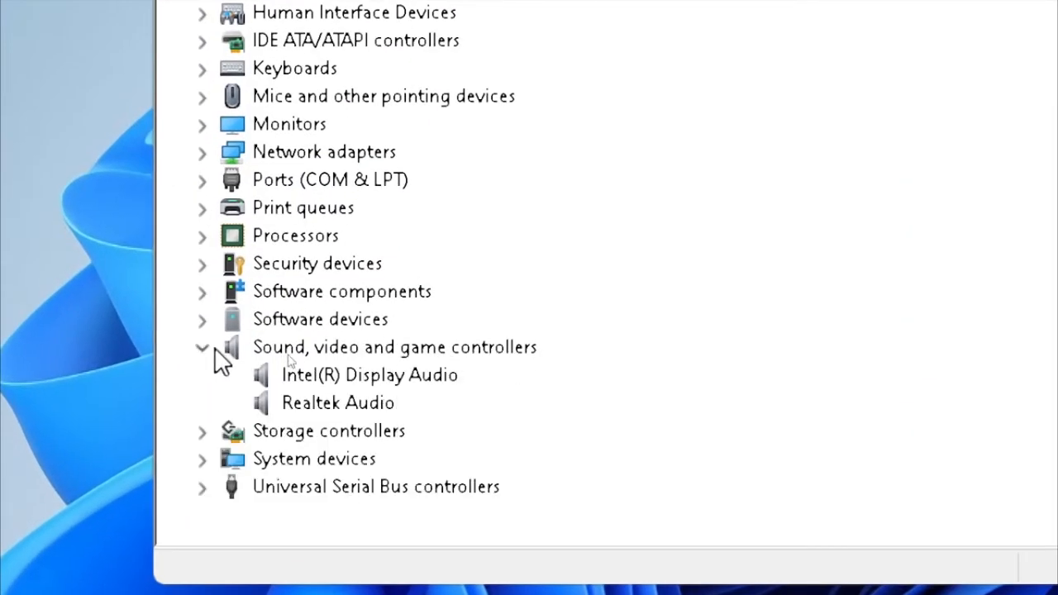
left_click(352, 401)
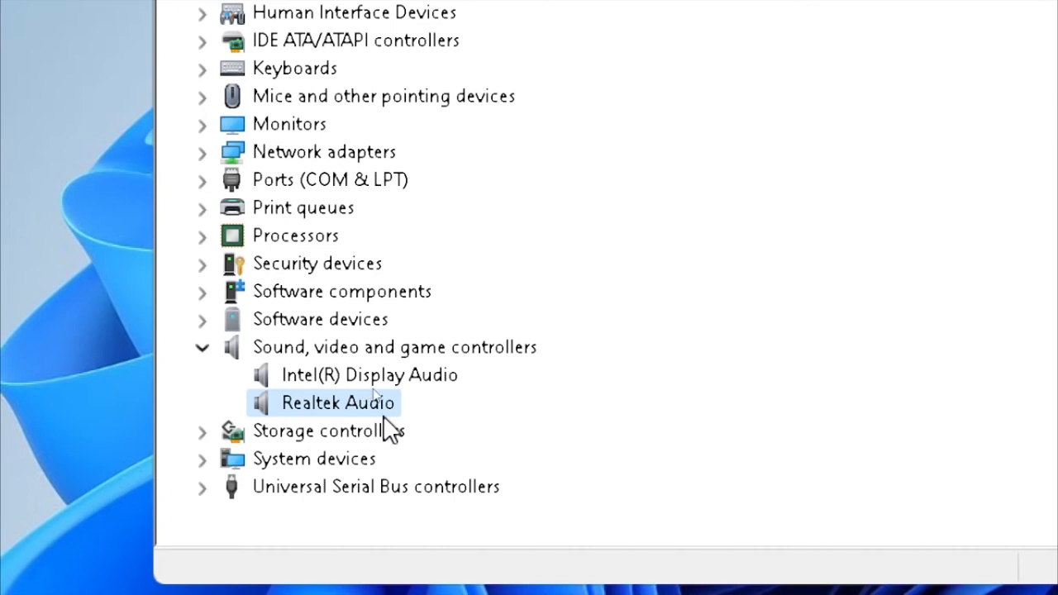
key("ctrl")
key("ctrl")
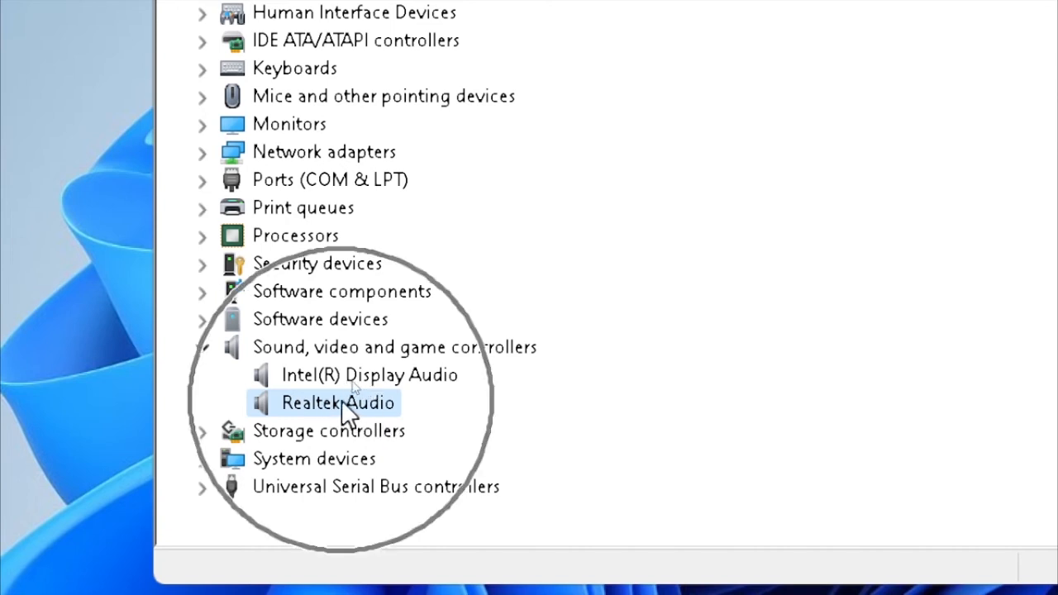
Swap Realtek Audio's driver for High Definition Audio Device from the local list, accept the warning, then close Device Manager.
right_click(340, 400)
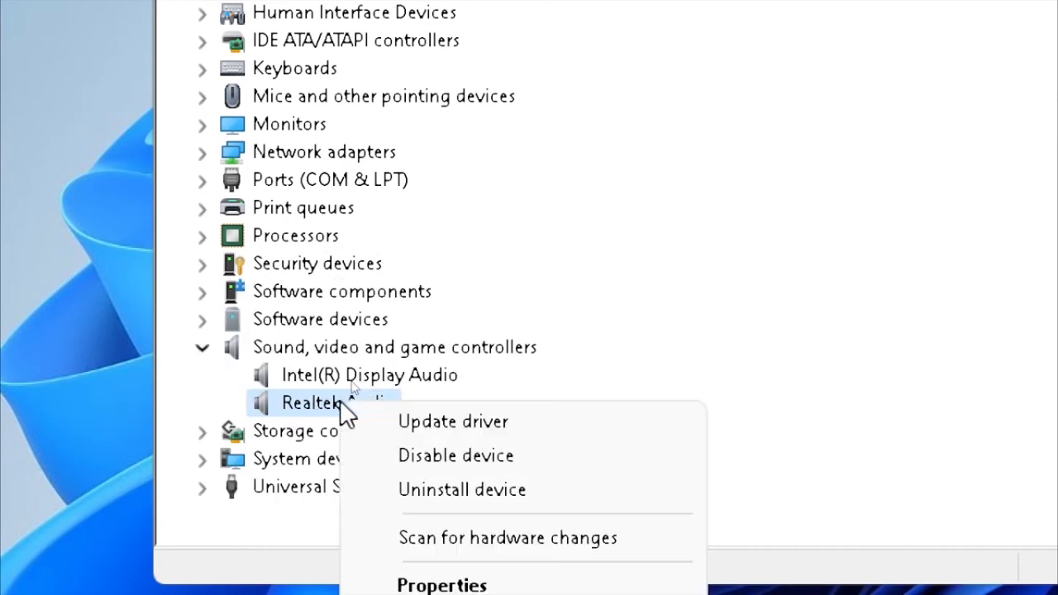
key("ctrl")
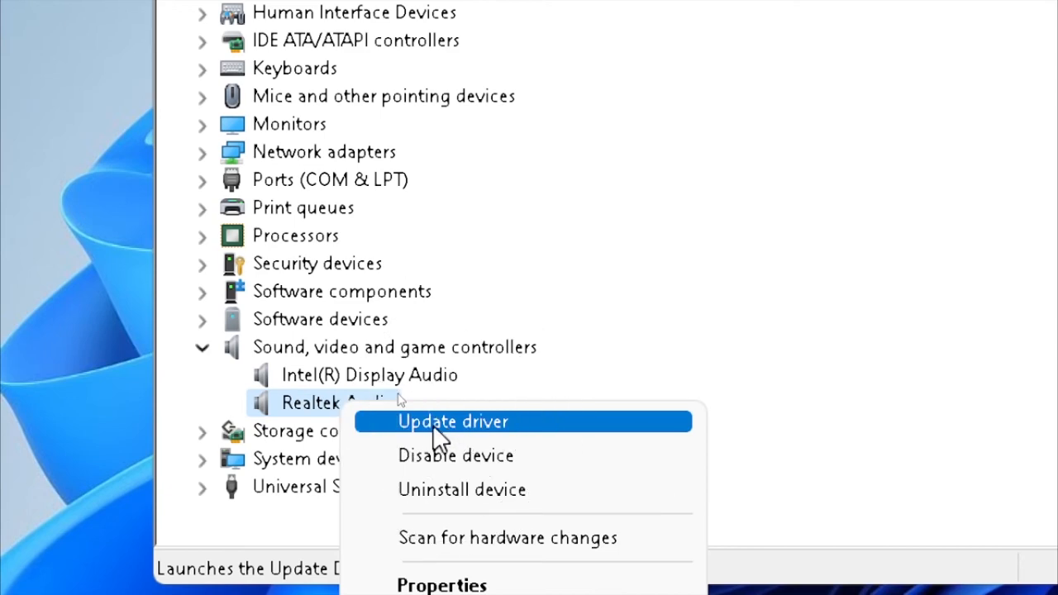
key("ctrl")
left_click(442, 423)
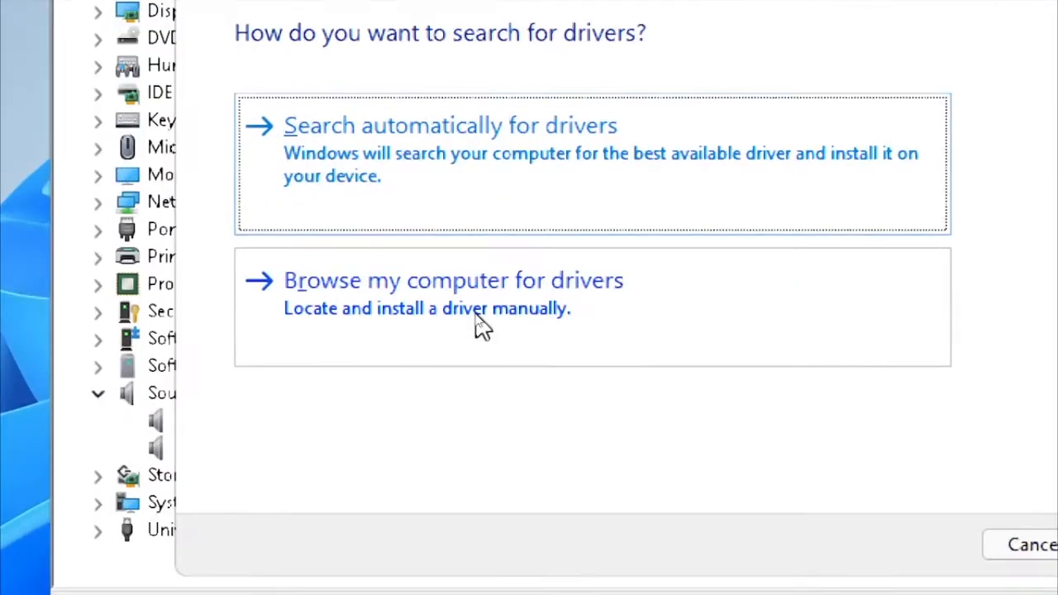
left_click(529, 306)
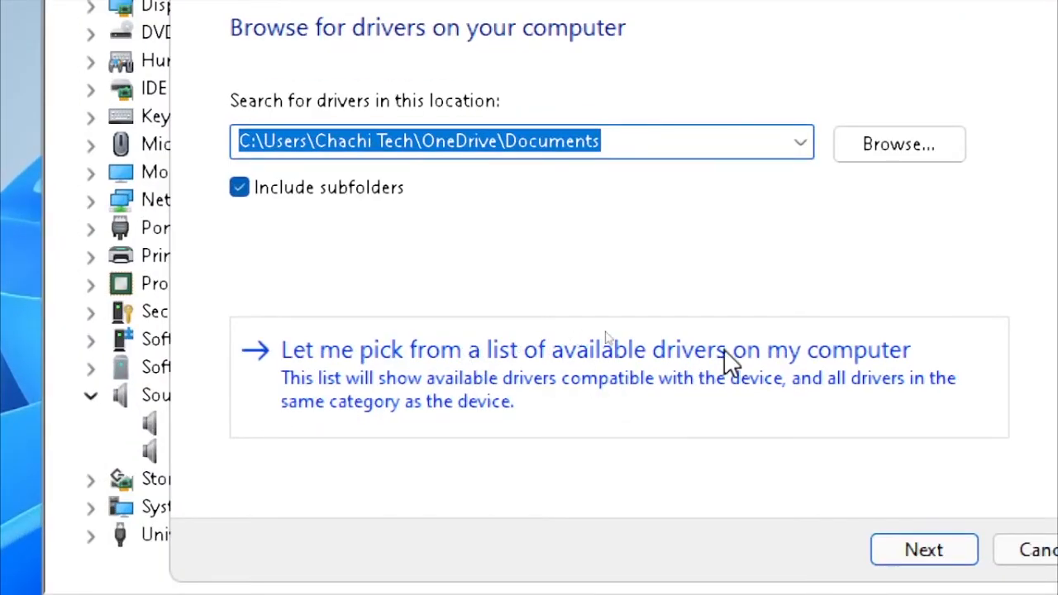
left_click(784, 361)
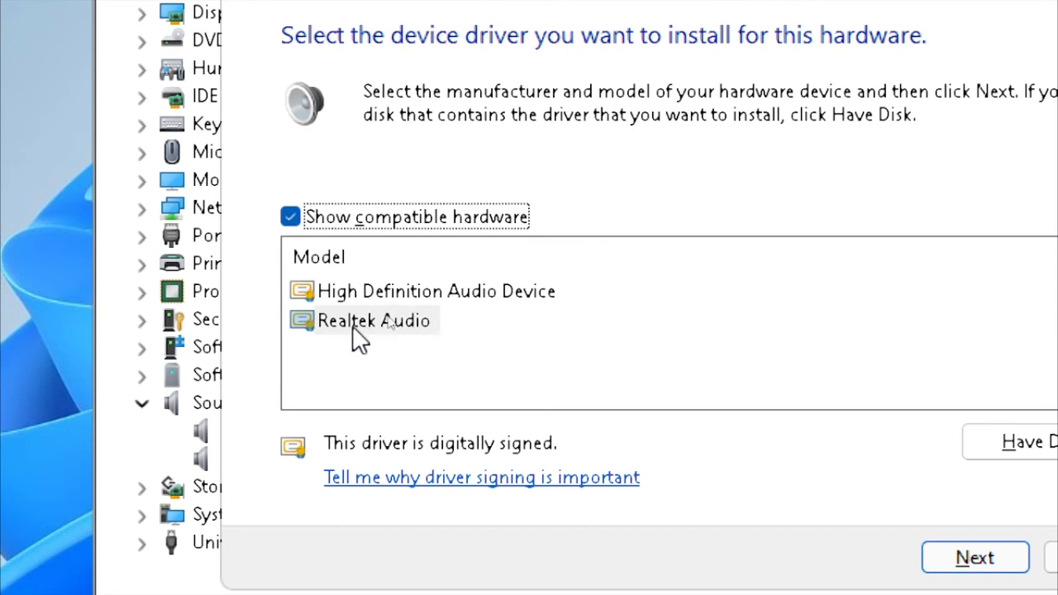
left_click(374, 289)
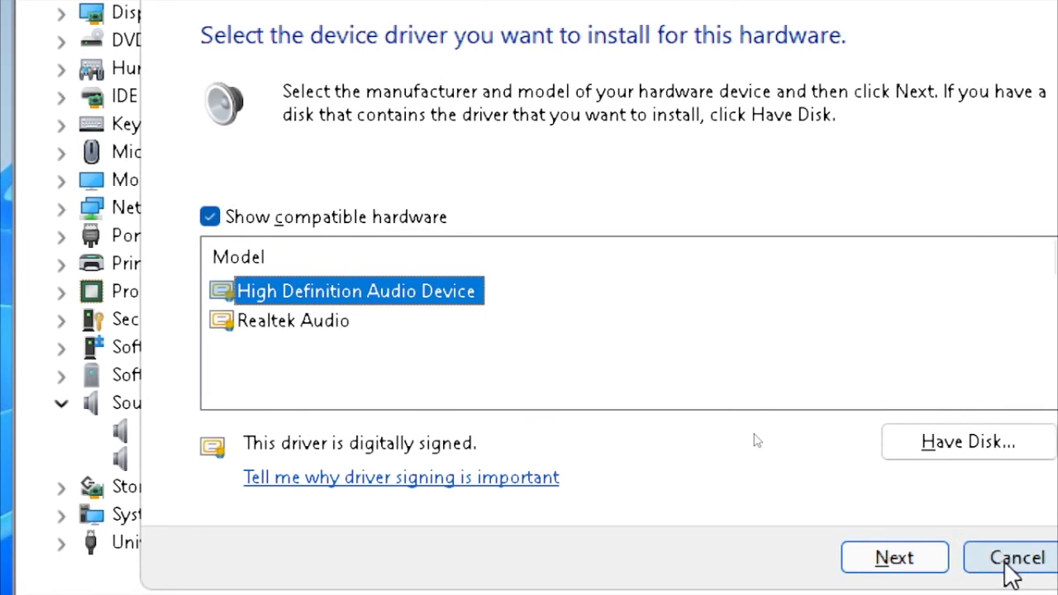
left_click(934, 566)
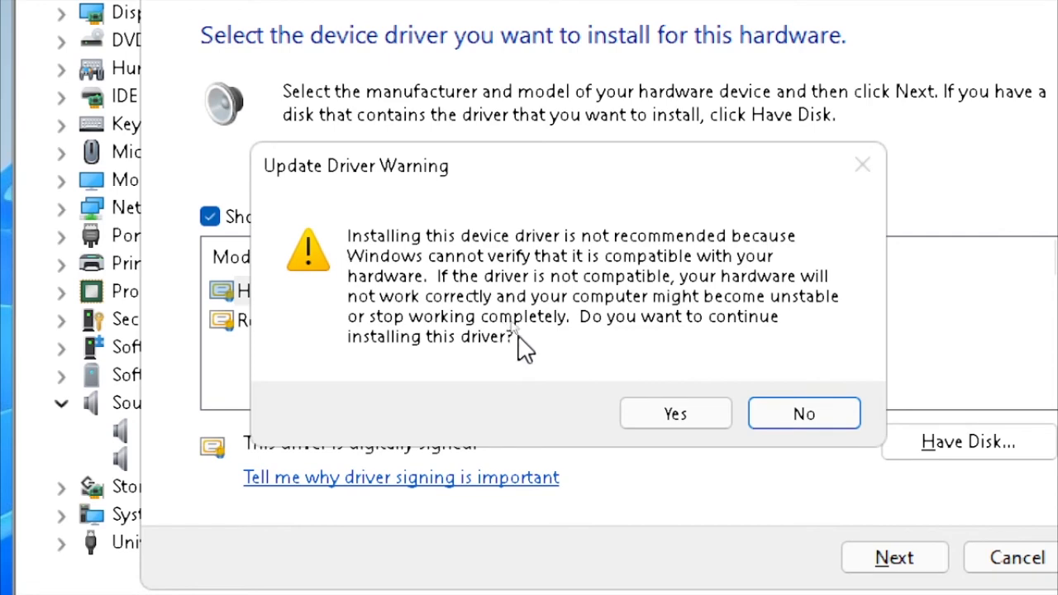
left_click(696, 417)
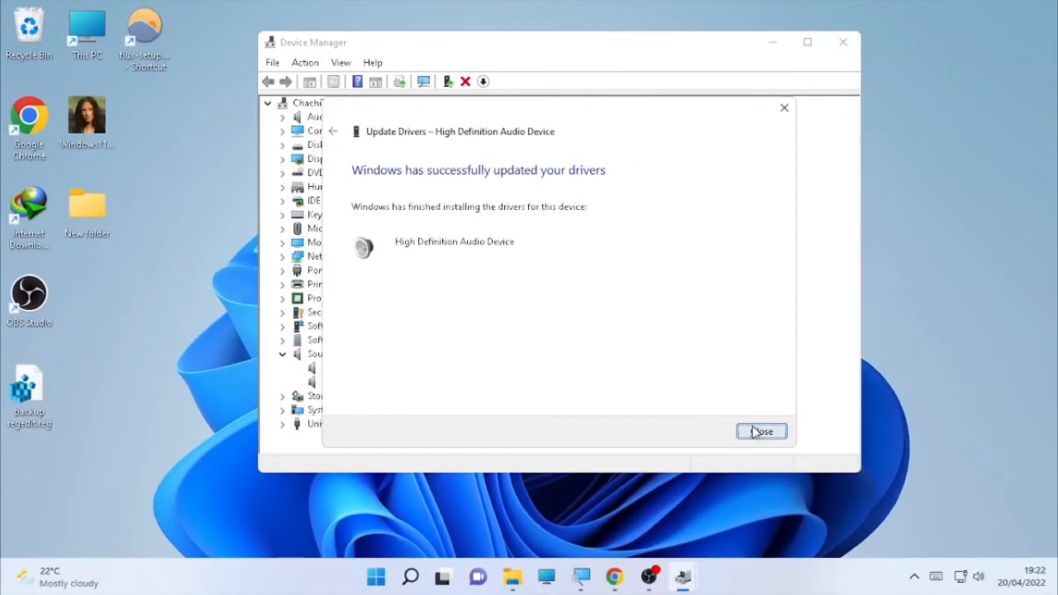
left_click(761, 432)
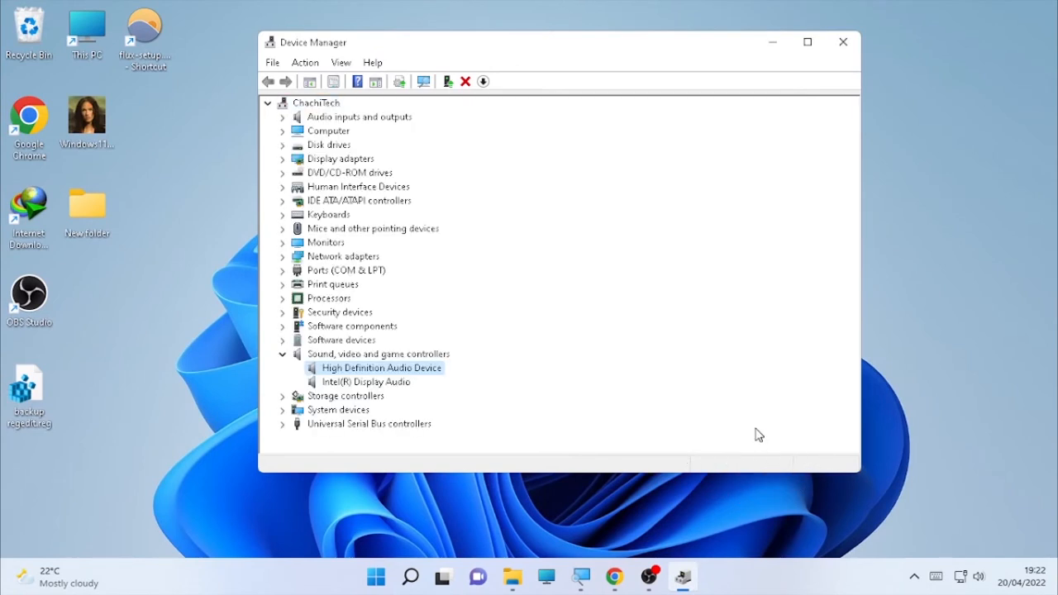
left_click(842, 43)
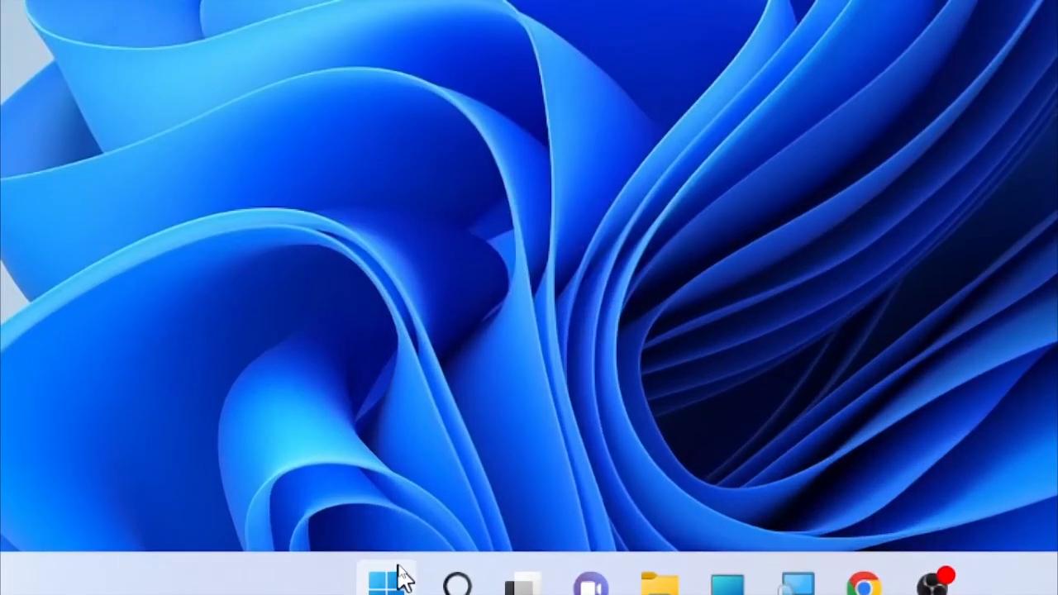
Reopen Device Manager by searching 'device manager' and move its window to the right.
right_click(395, 575)
mouse_move(500, 467)
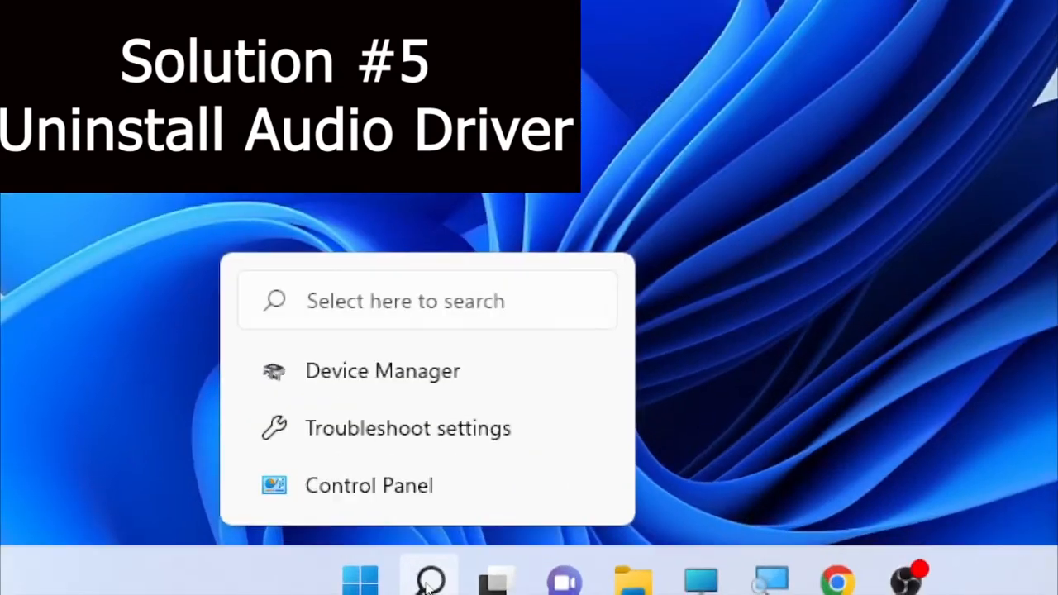
left_click(429, 581)
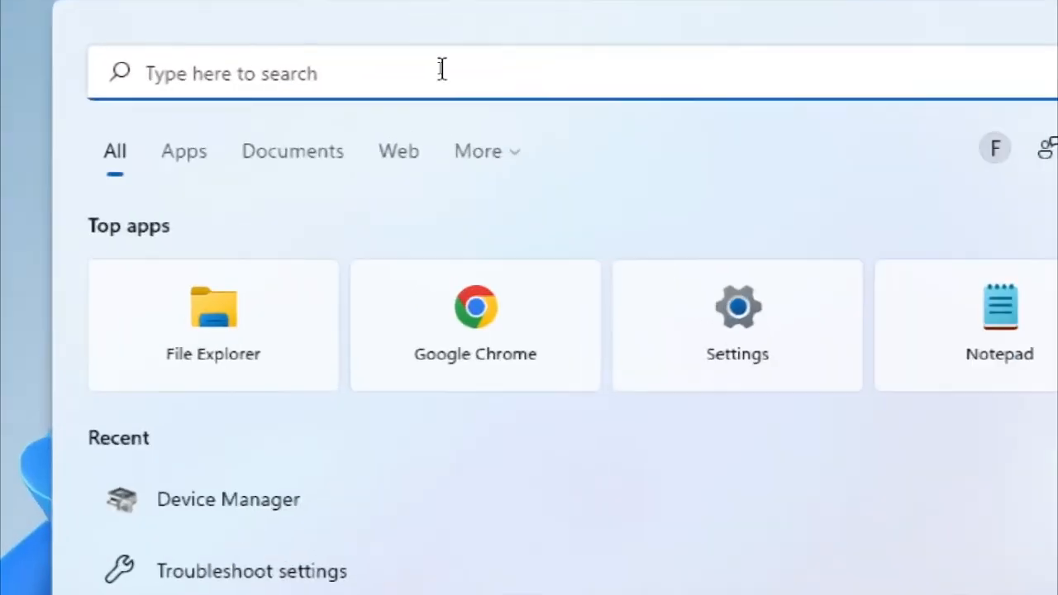
type("device man")
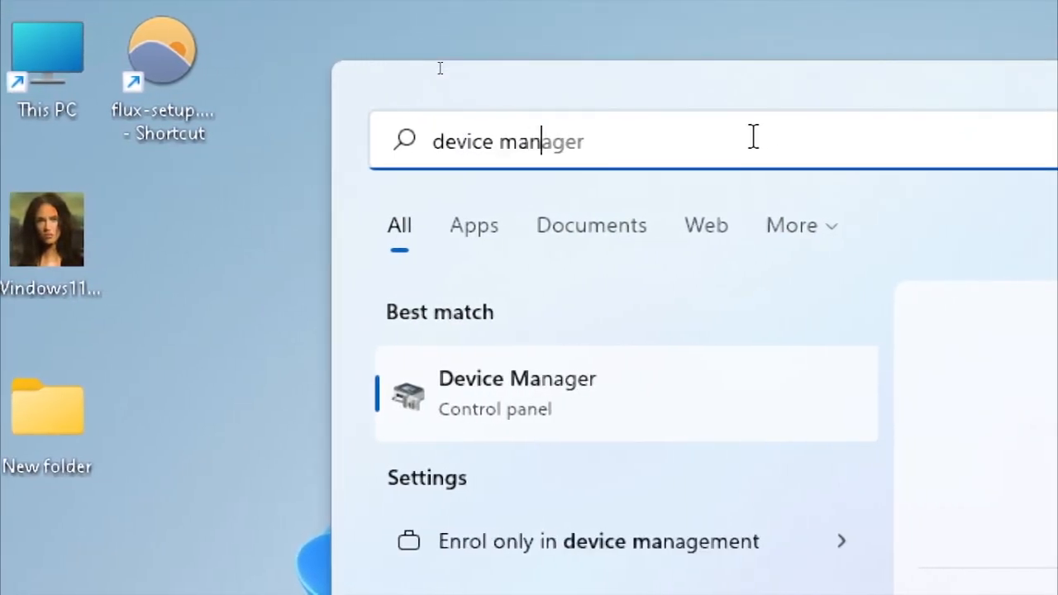
type("ager")
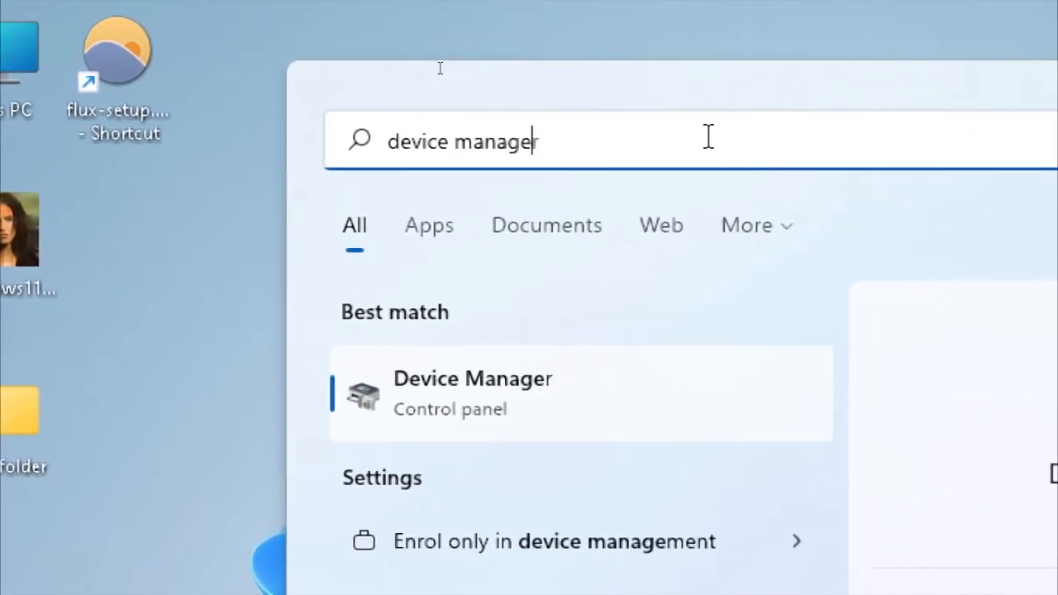
key("Return")
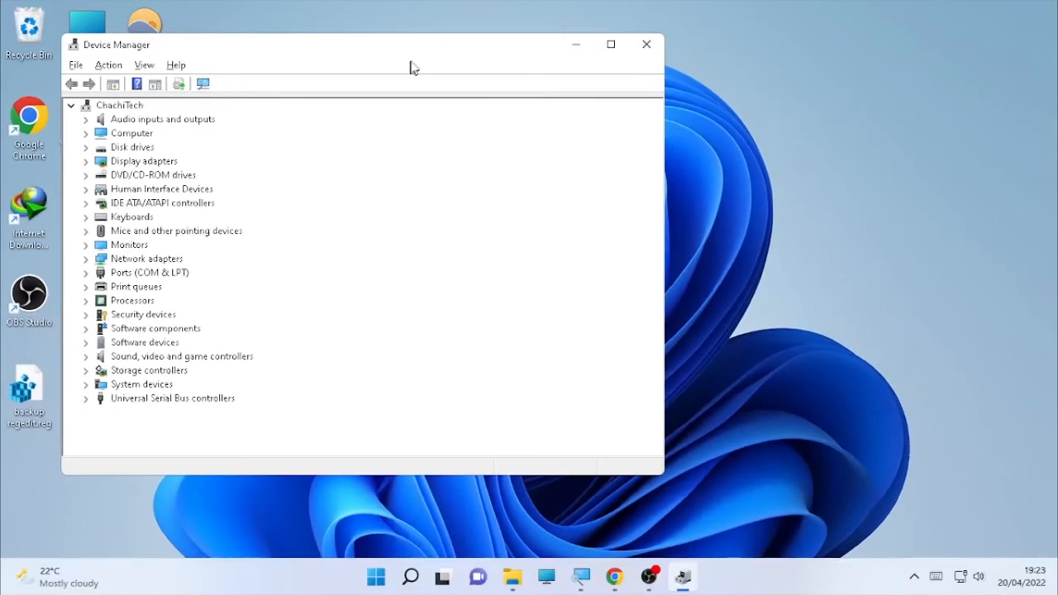
left_click_drag(410, 60, 621, 64)
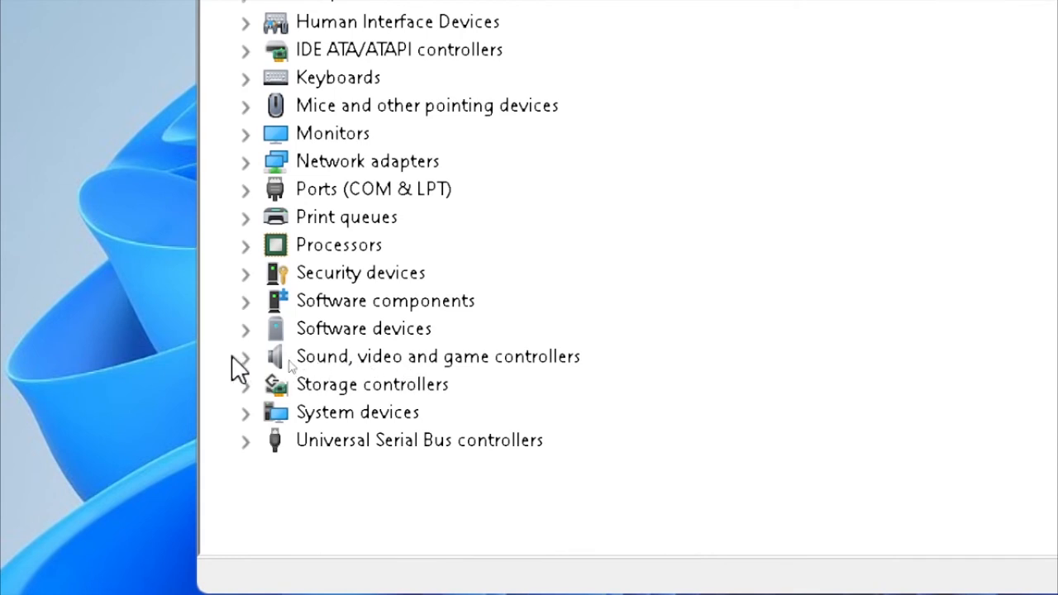
Uninstall High Definition Audio Device under Sound, video and game controllers and restart now.
left_click(245, 359)
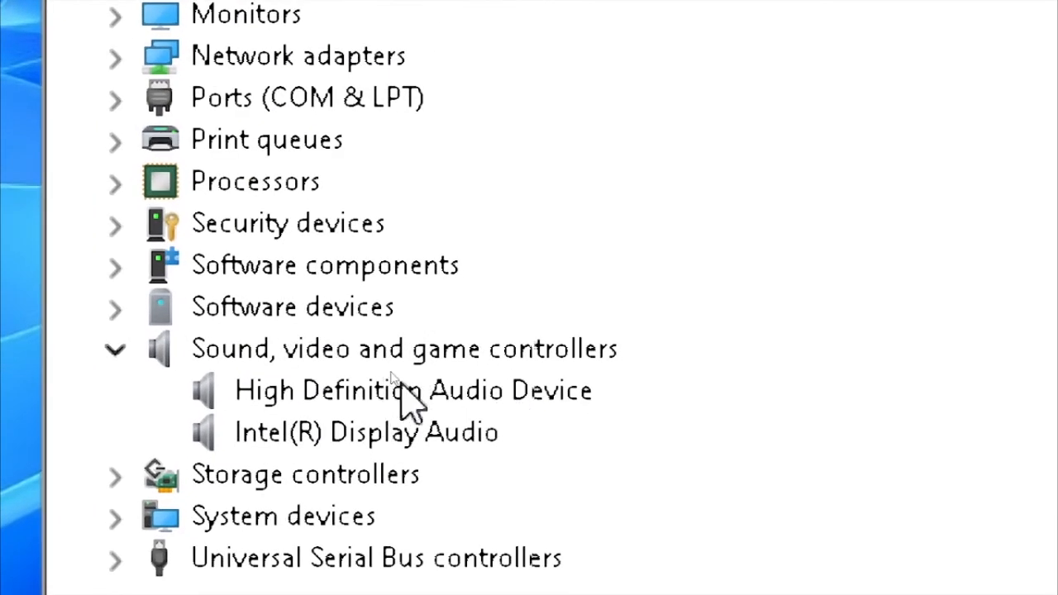
left_click(401, 389)
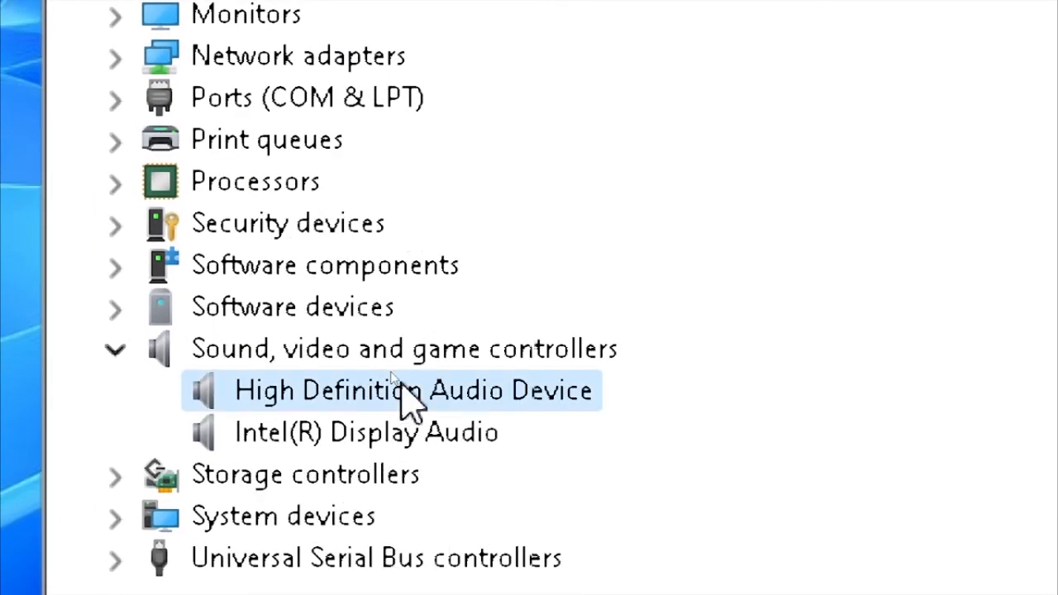
right_click(405, 389)
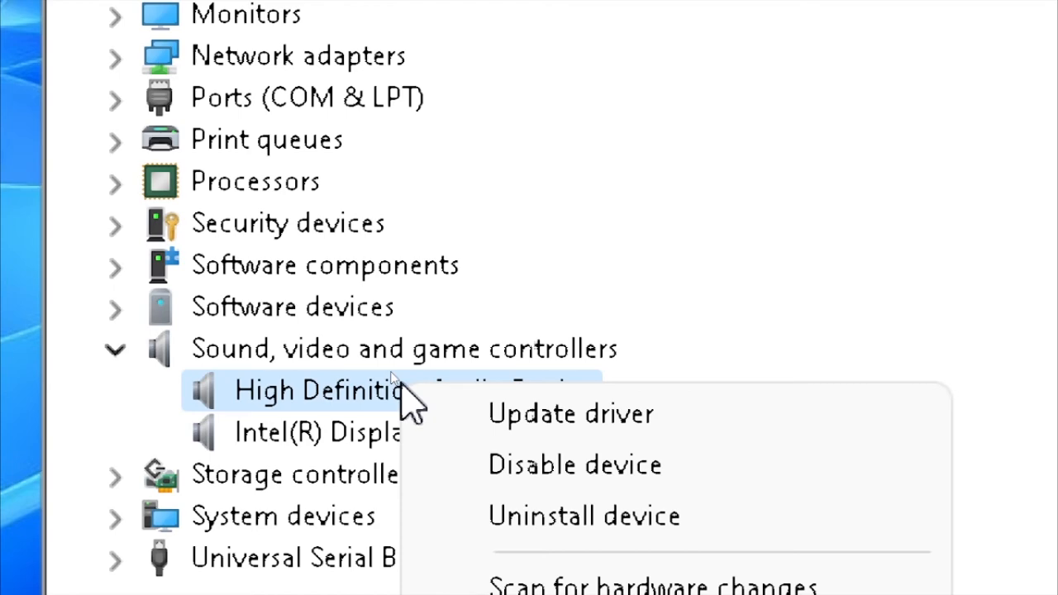
left_click(614, 538)
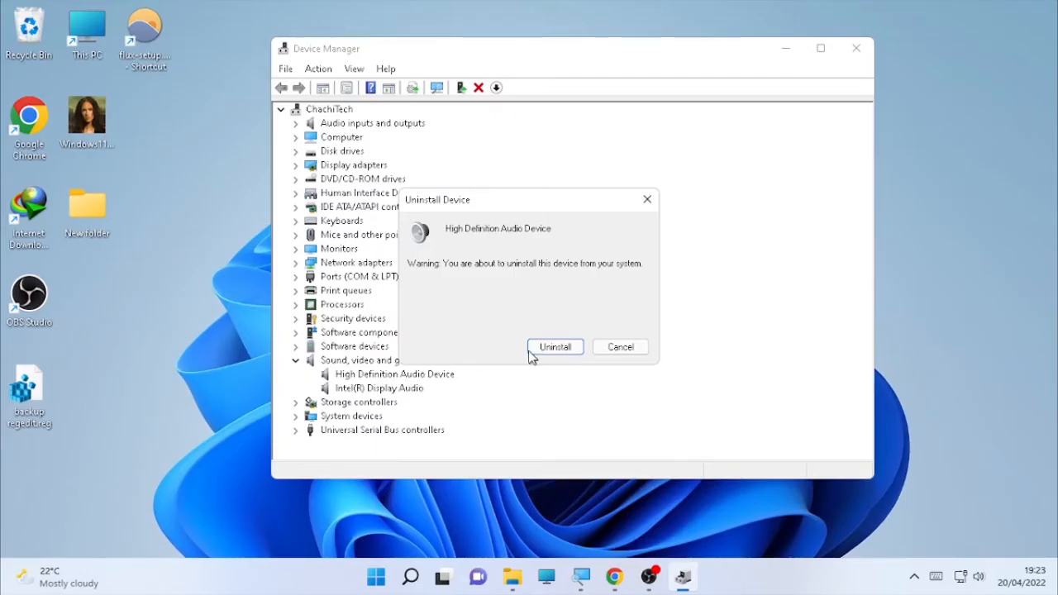
left_click(541, 351)
left_click(552, 352)
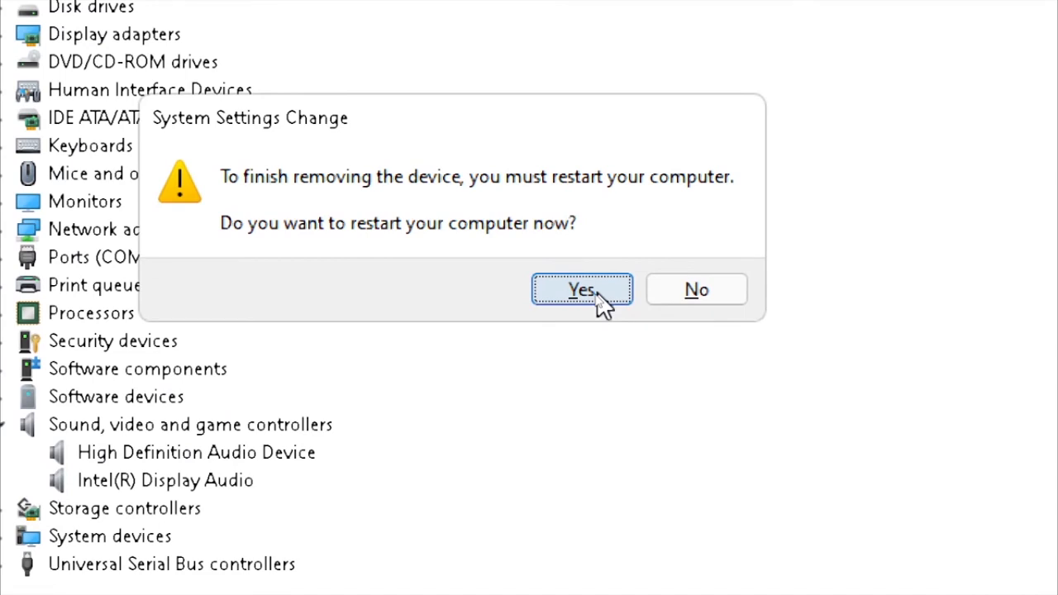
left_click(599, 296)
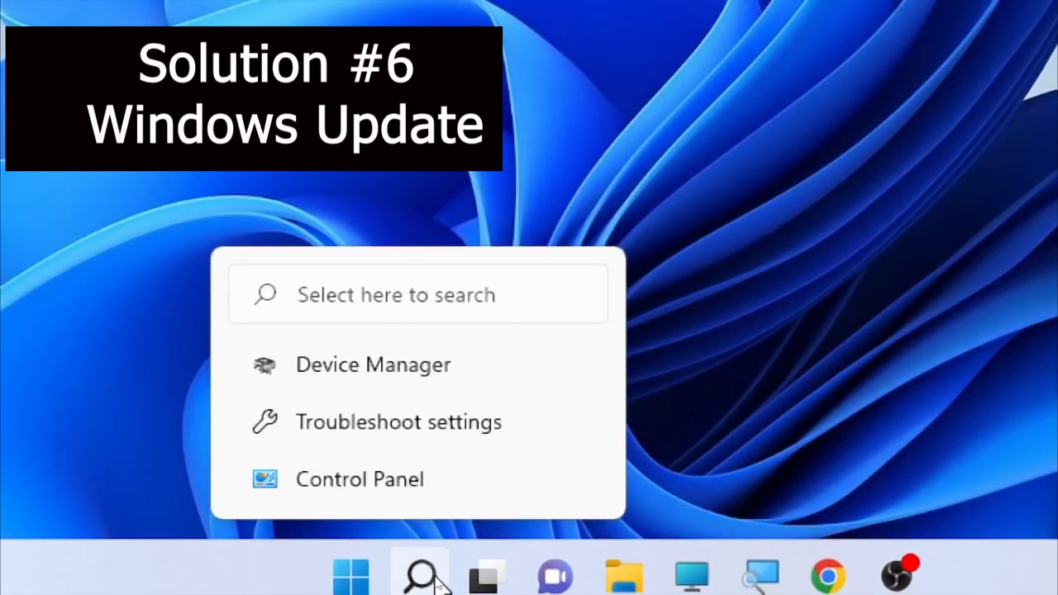
Search 'update' and open the Windows Update settings result.
left_click(430, 578)
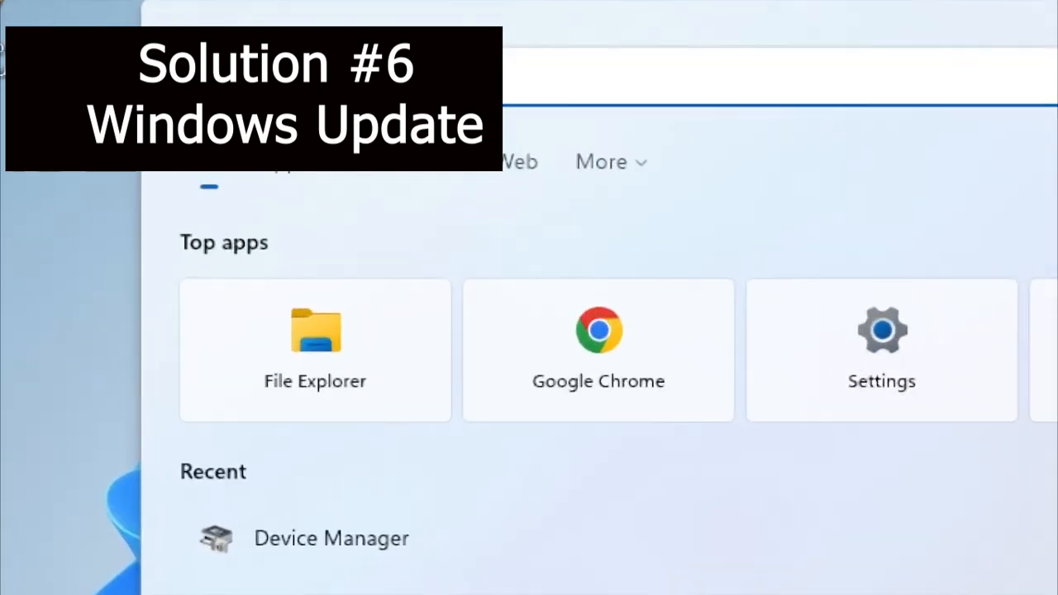
type("updat")
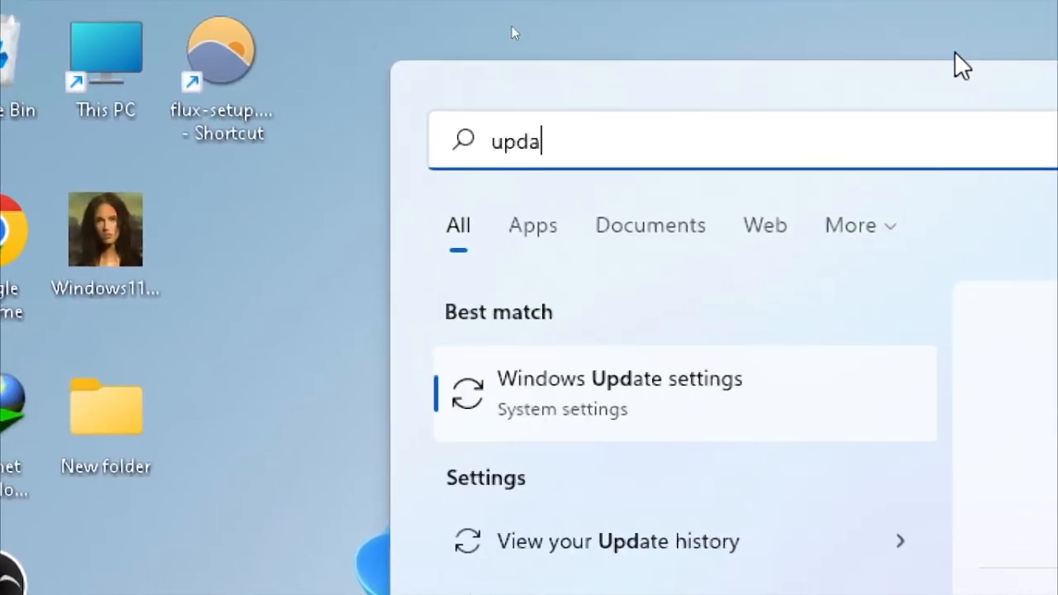
type("e")
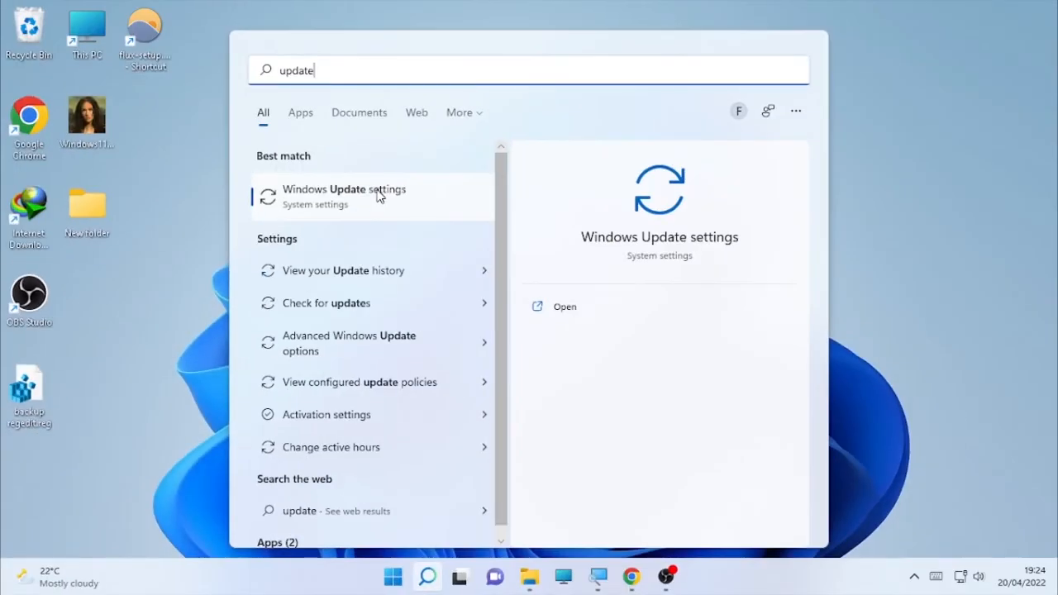
left_click(378, 195)
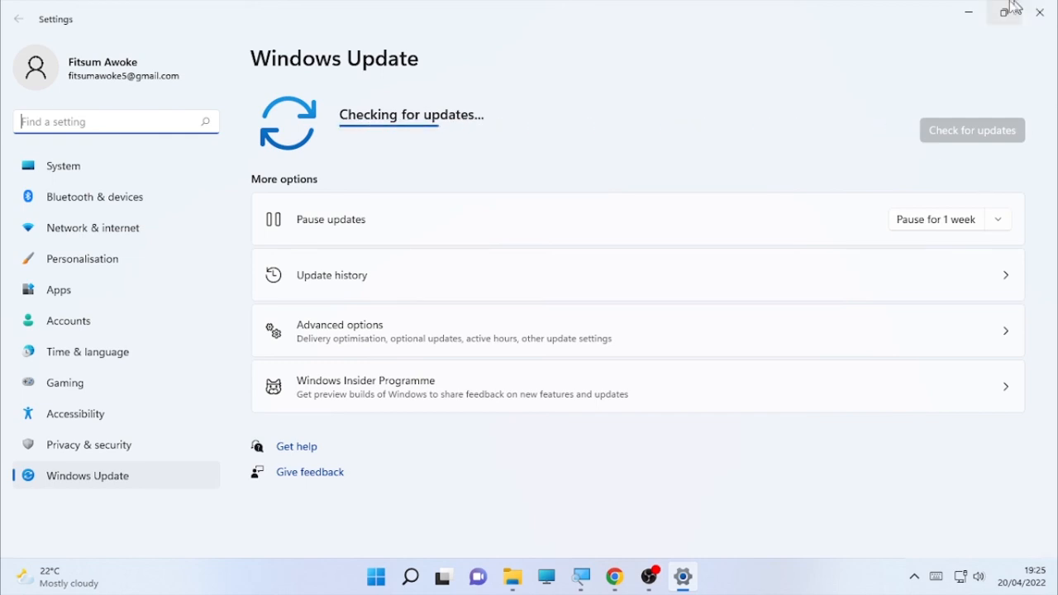
Minimise the Windows Update settings window to show the desktop.
left_click(967, 8)
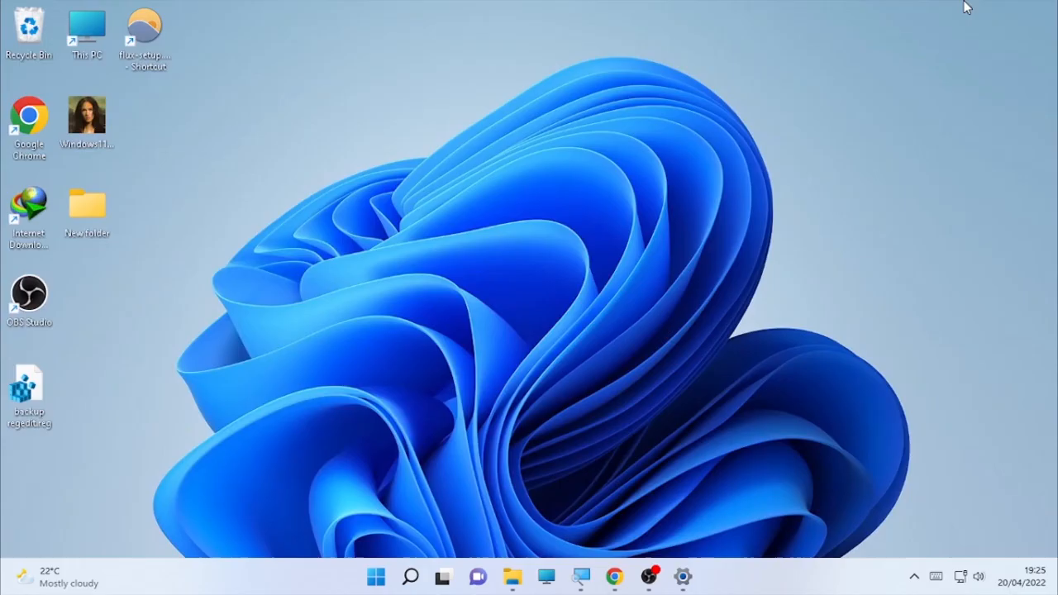